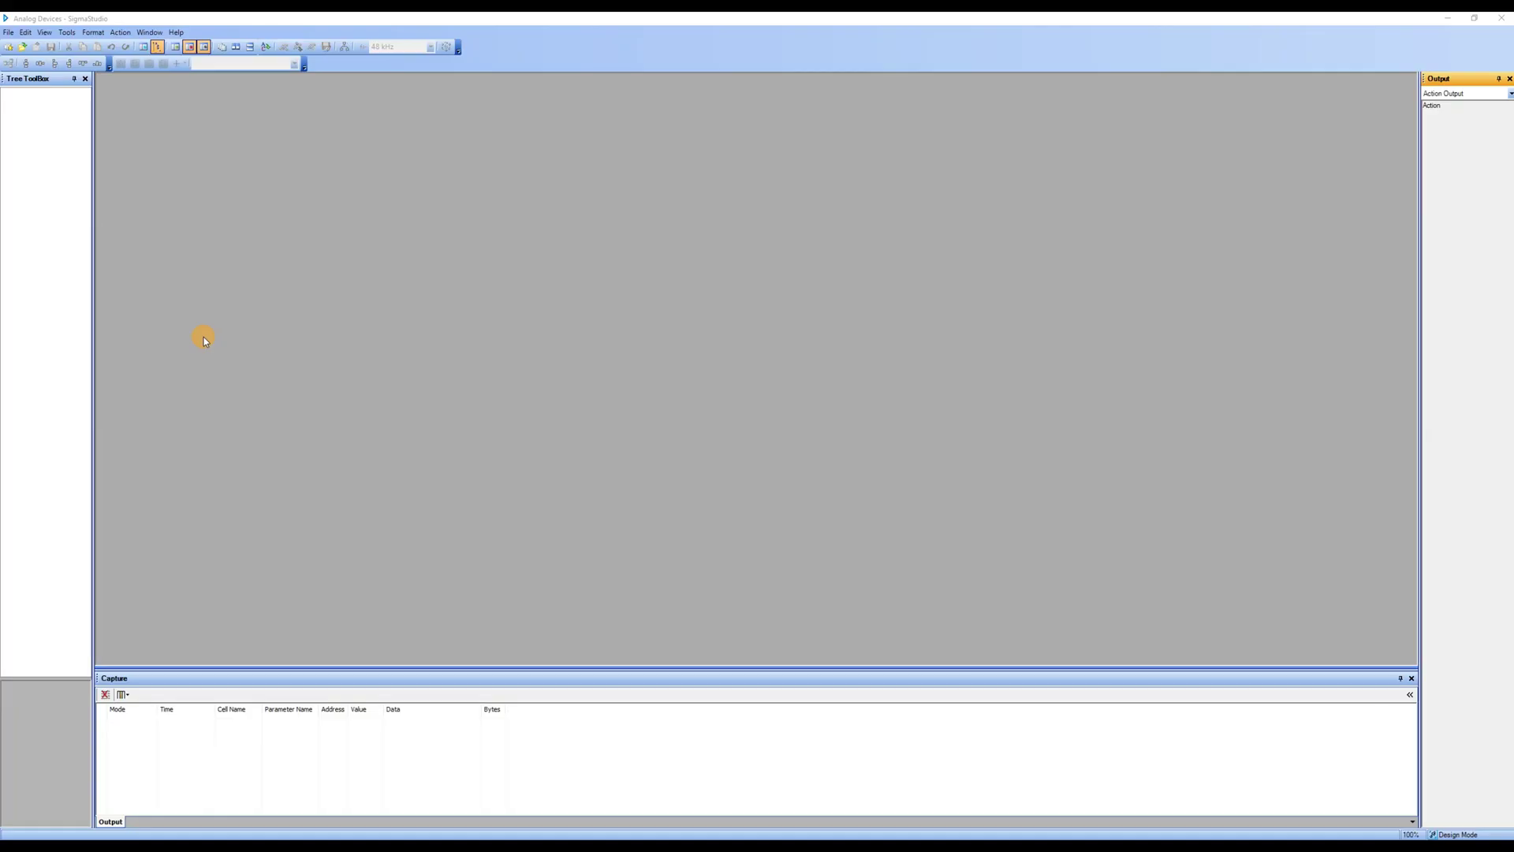
- Reopen the recent ADAU1701 project, review its Hardware Configuration, then show Filters in the Tree ToolBox
left_click(8, 33)
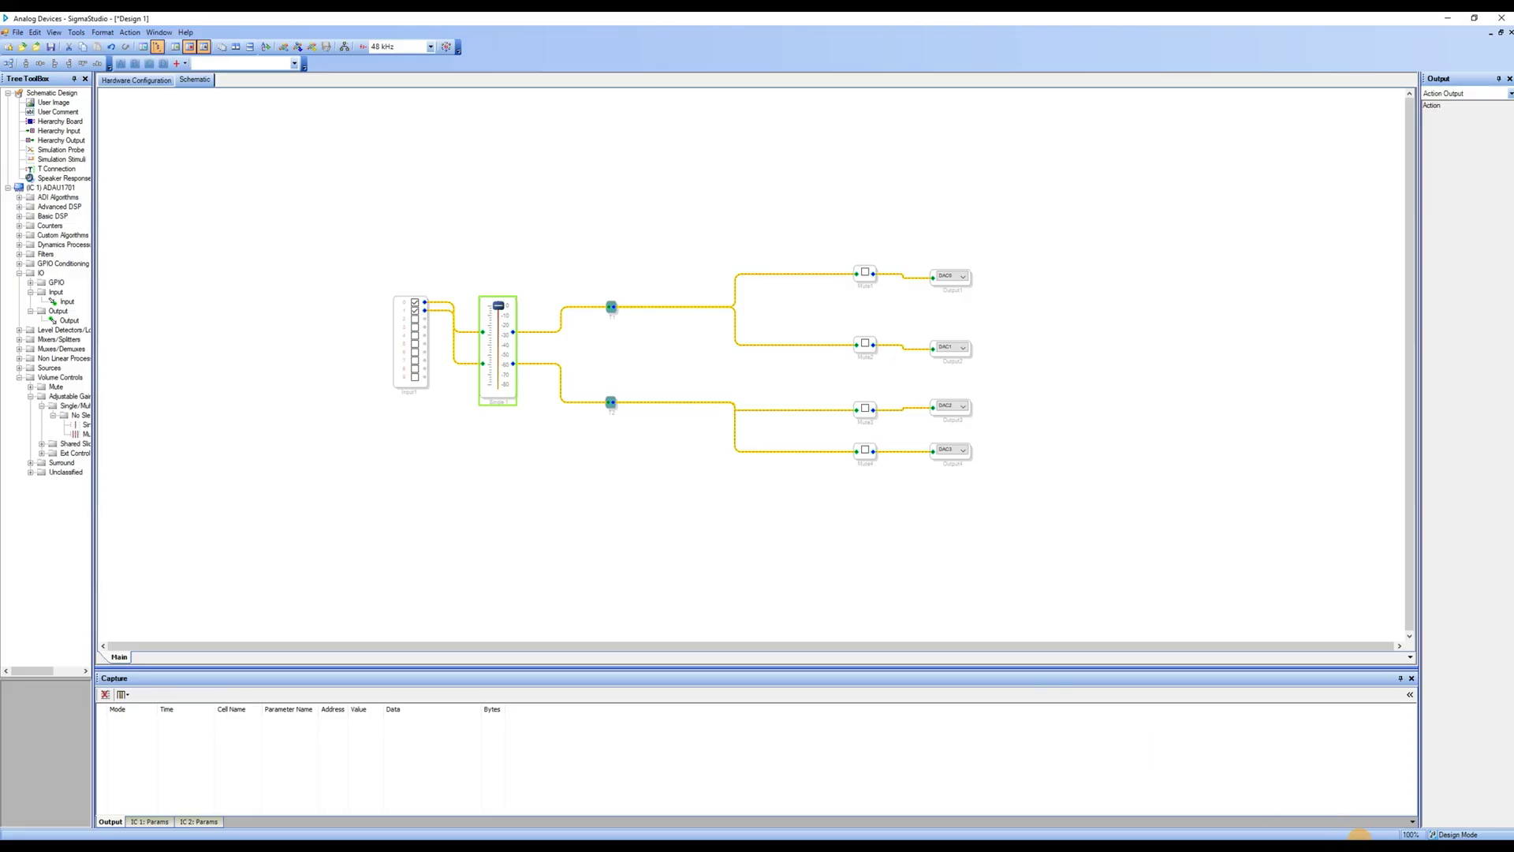
left_click(136, 80)
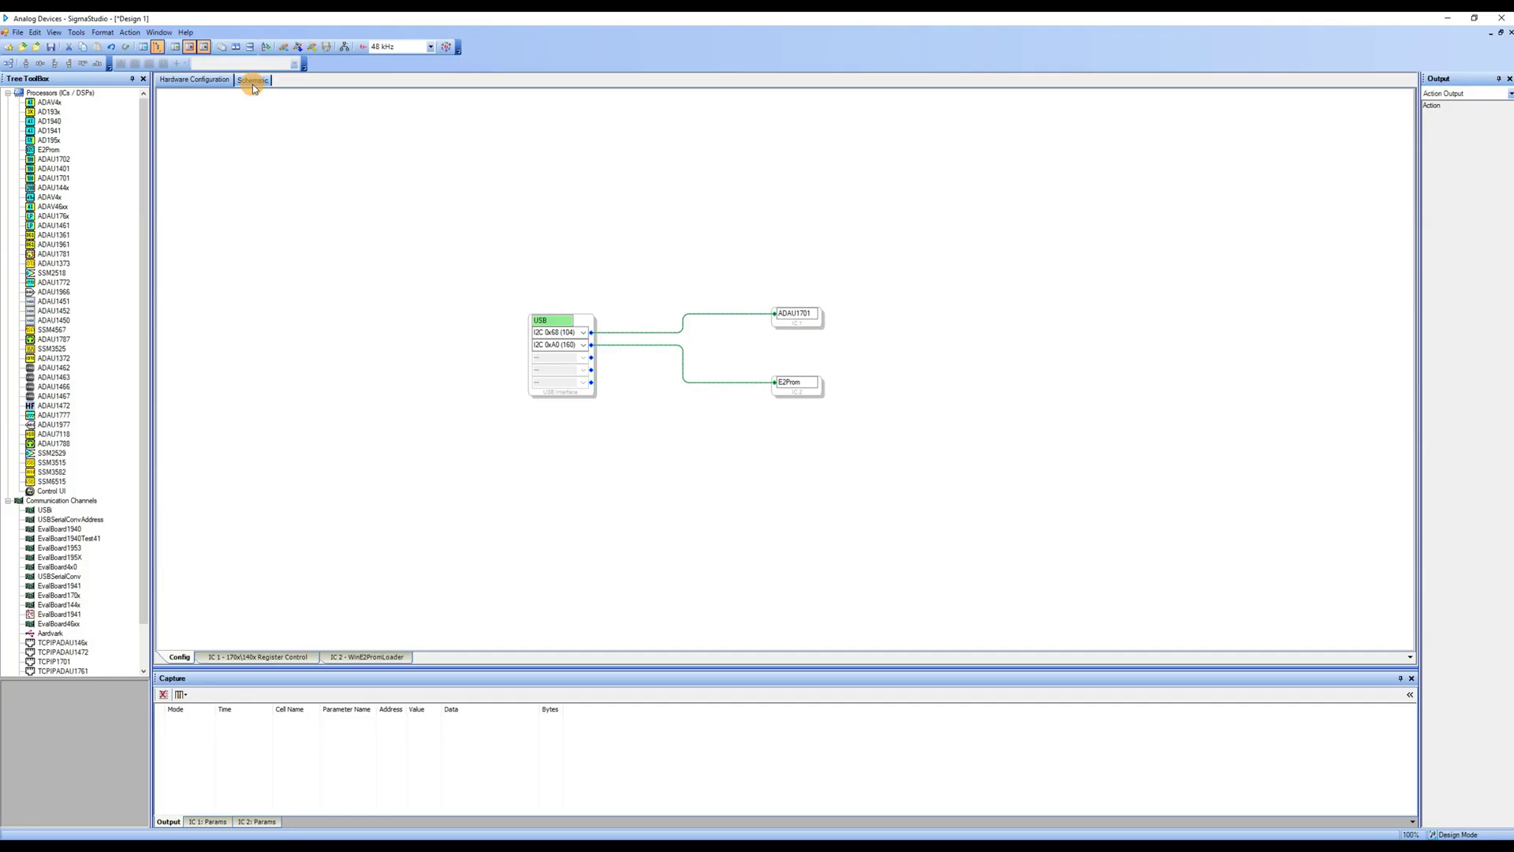
left_click(252, 81)
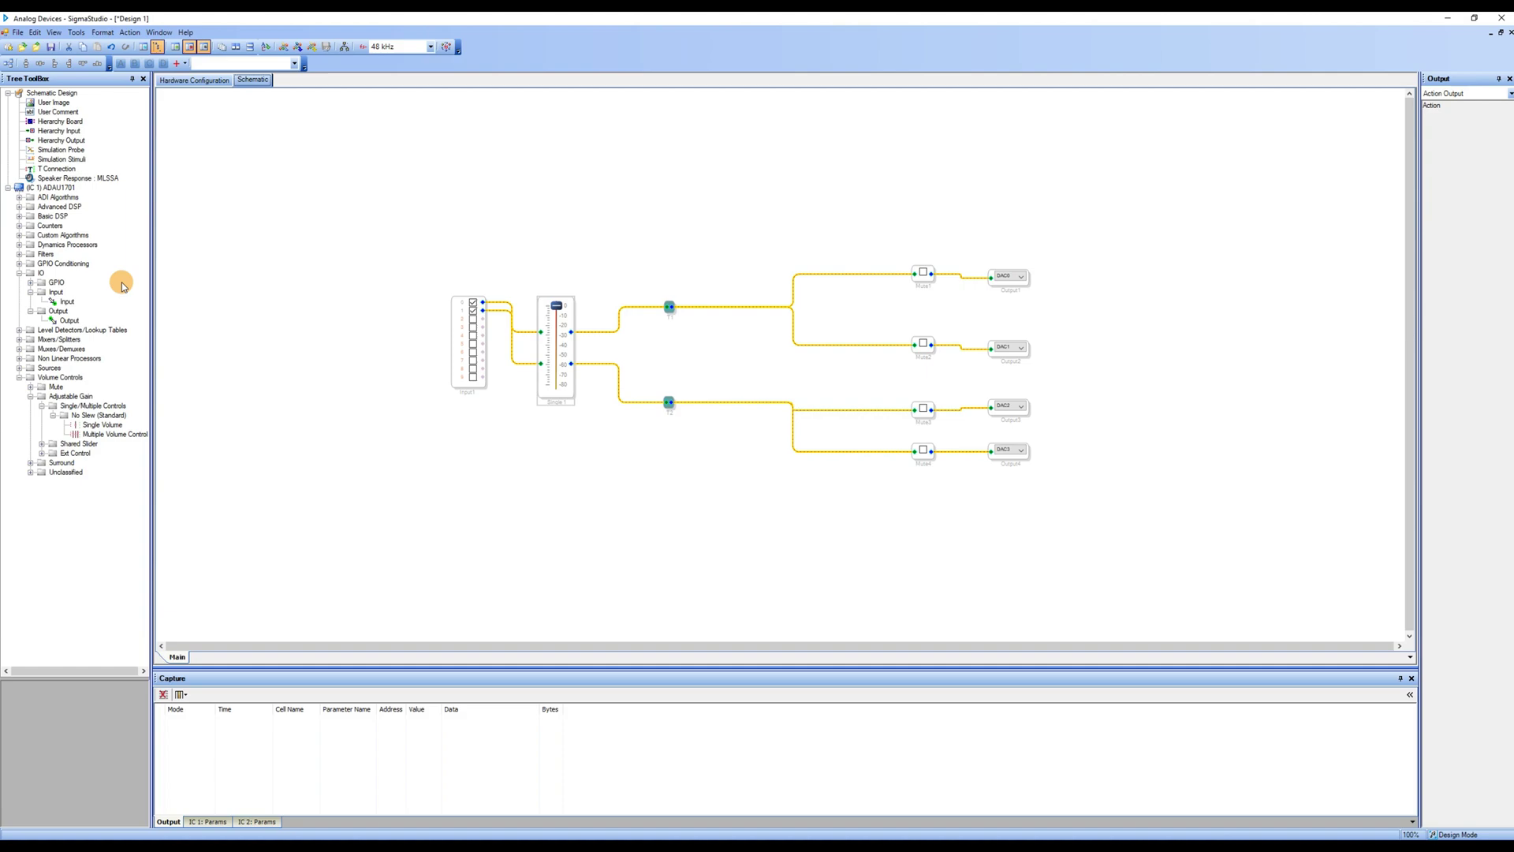
left_click(19, 254)
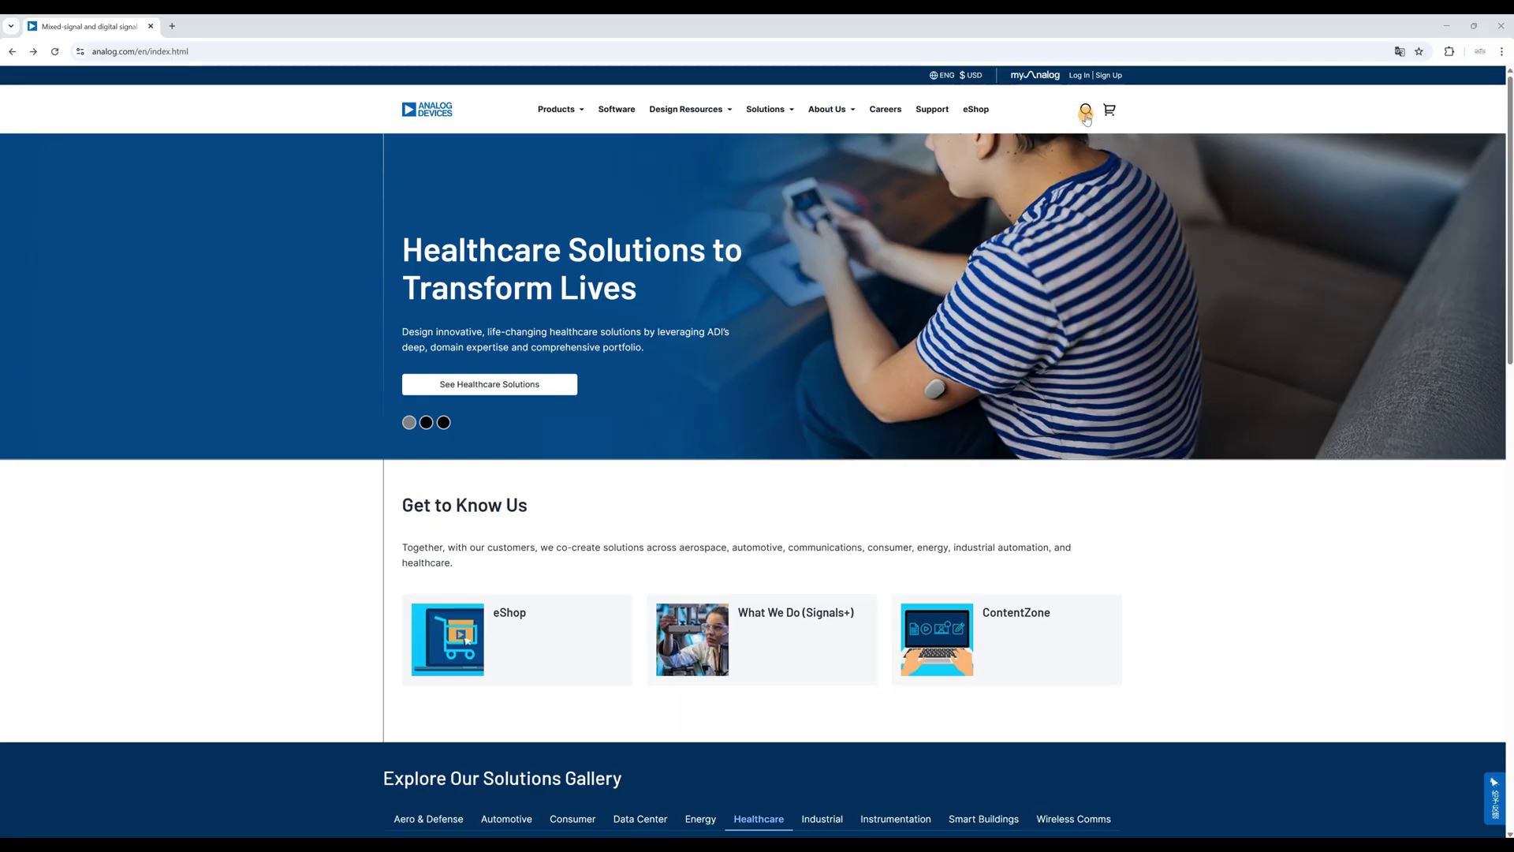
- Search analog.com for 'sigma studio' and scroll the SigmaStudio product page to reach the Toolbox wiki
left_click(1086, 112)
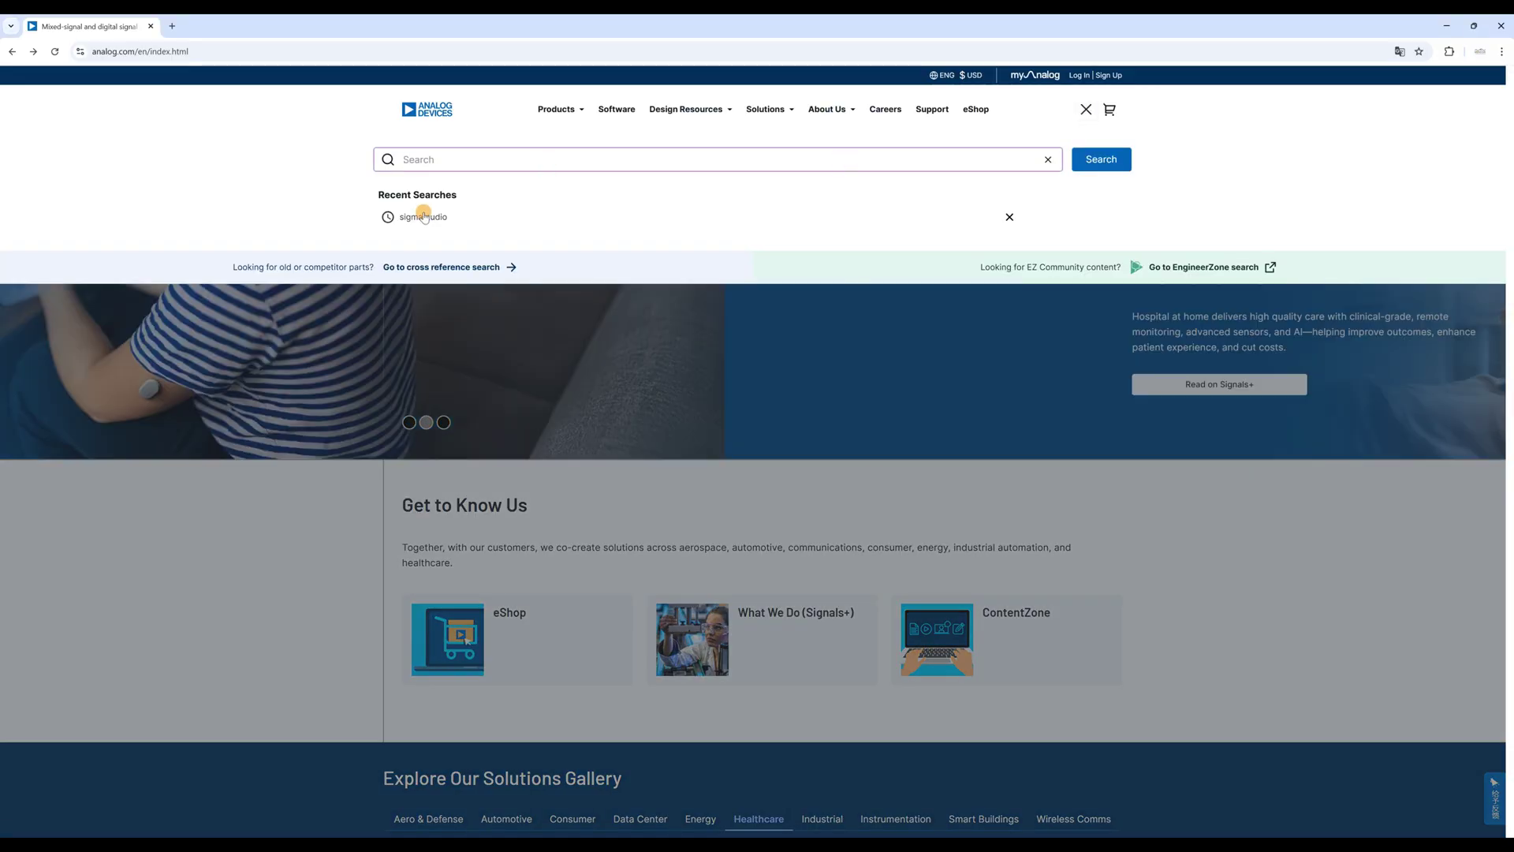
left_click(423, 217)
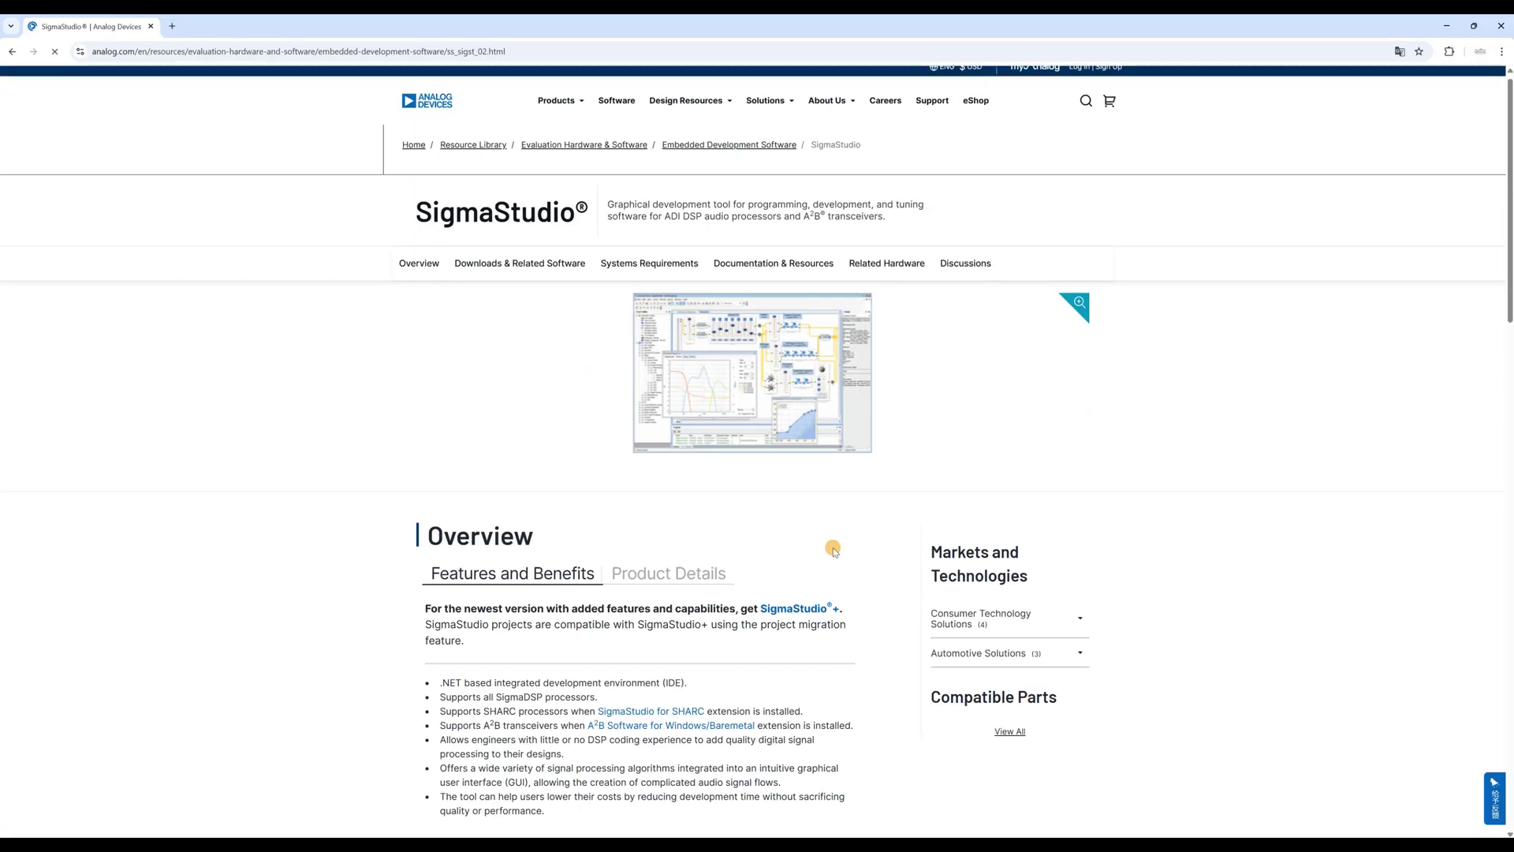
scroll(833, 550, "down", 7)
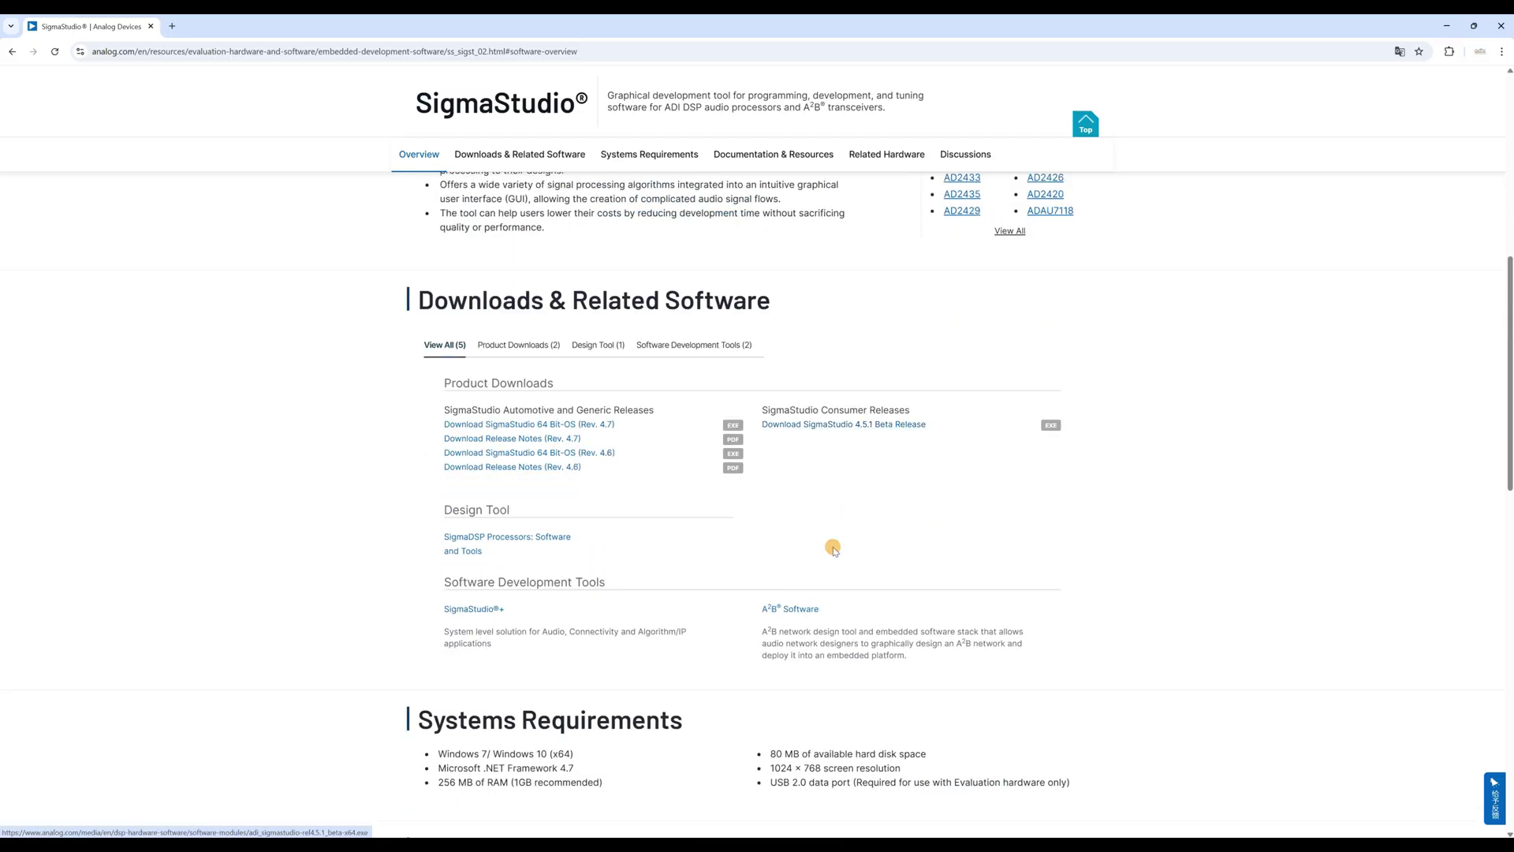
scroll(834, 550, "down", 4)
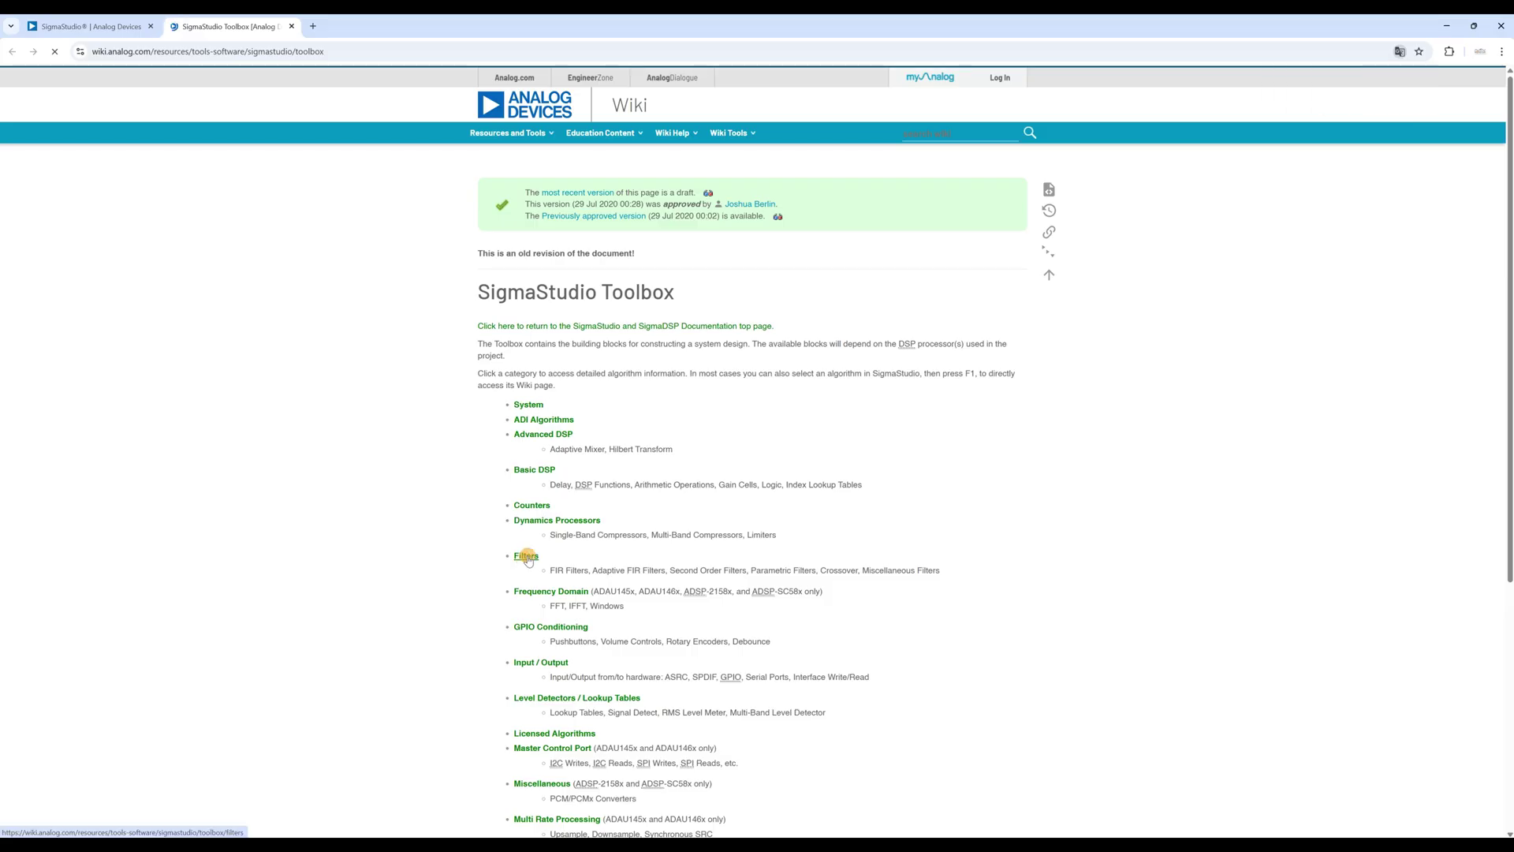
- Open the wiki's Filters module page and scroll through its list
left_click(526, 556)
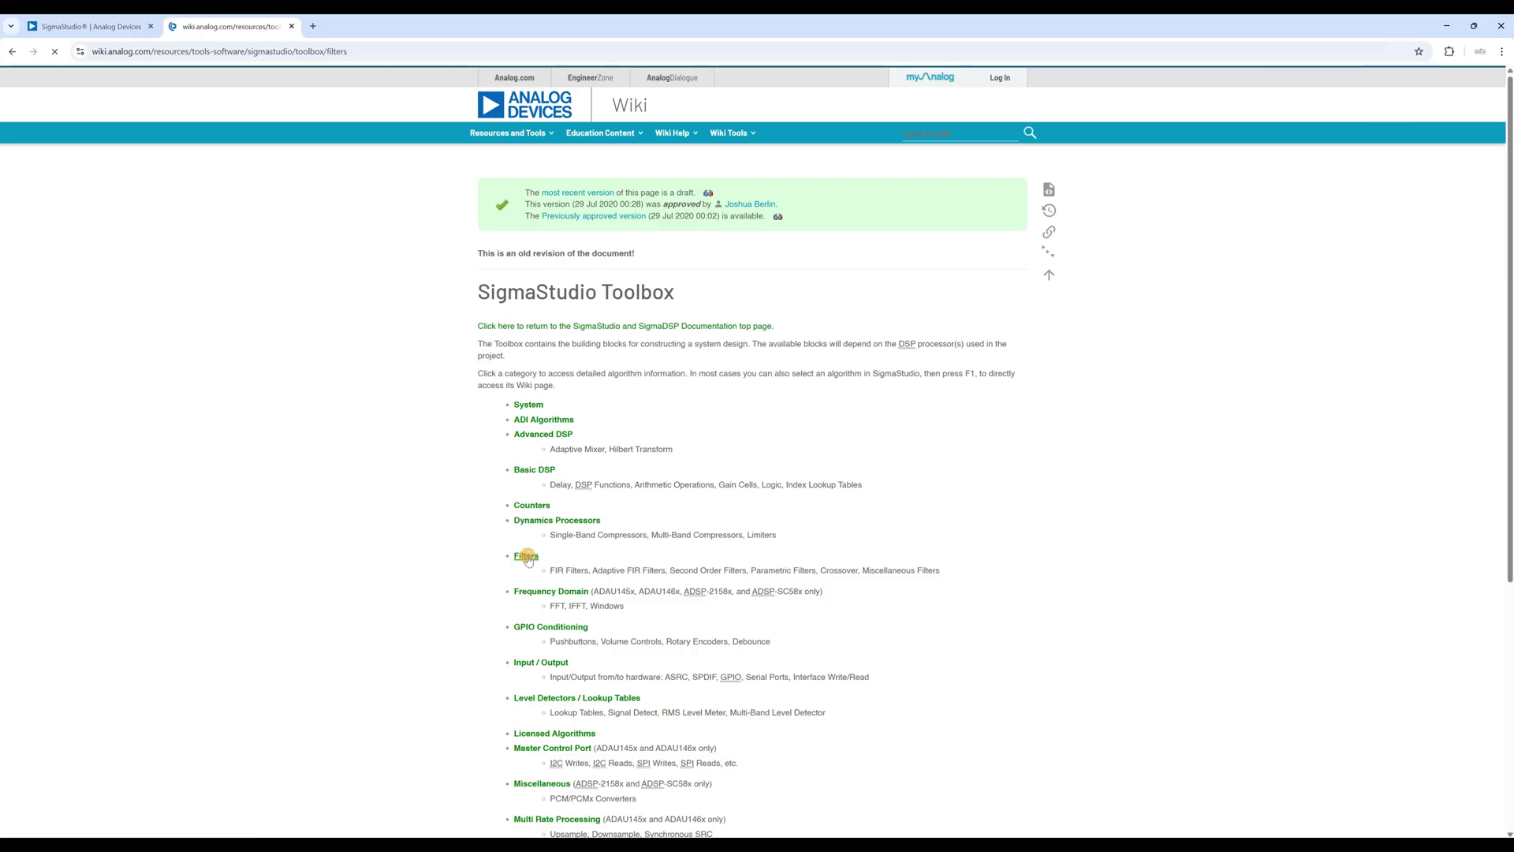
scroll(818, 691, "down", 2)
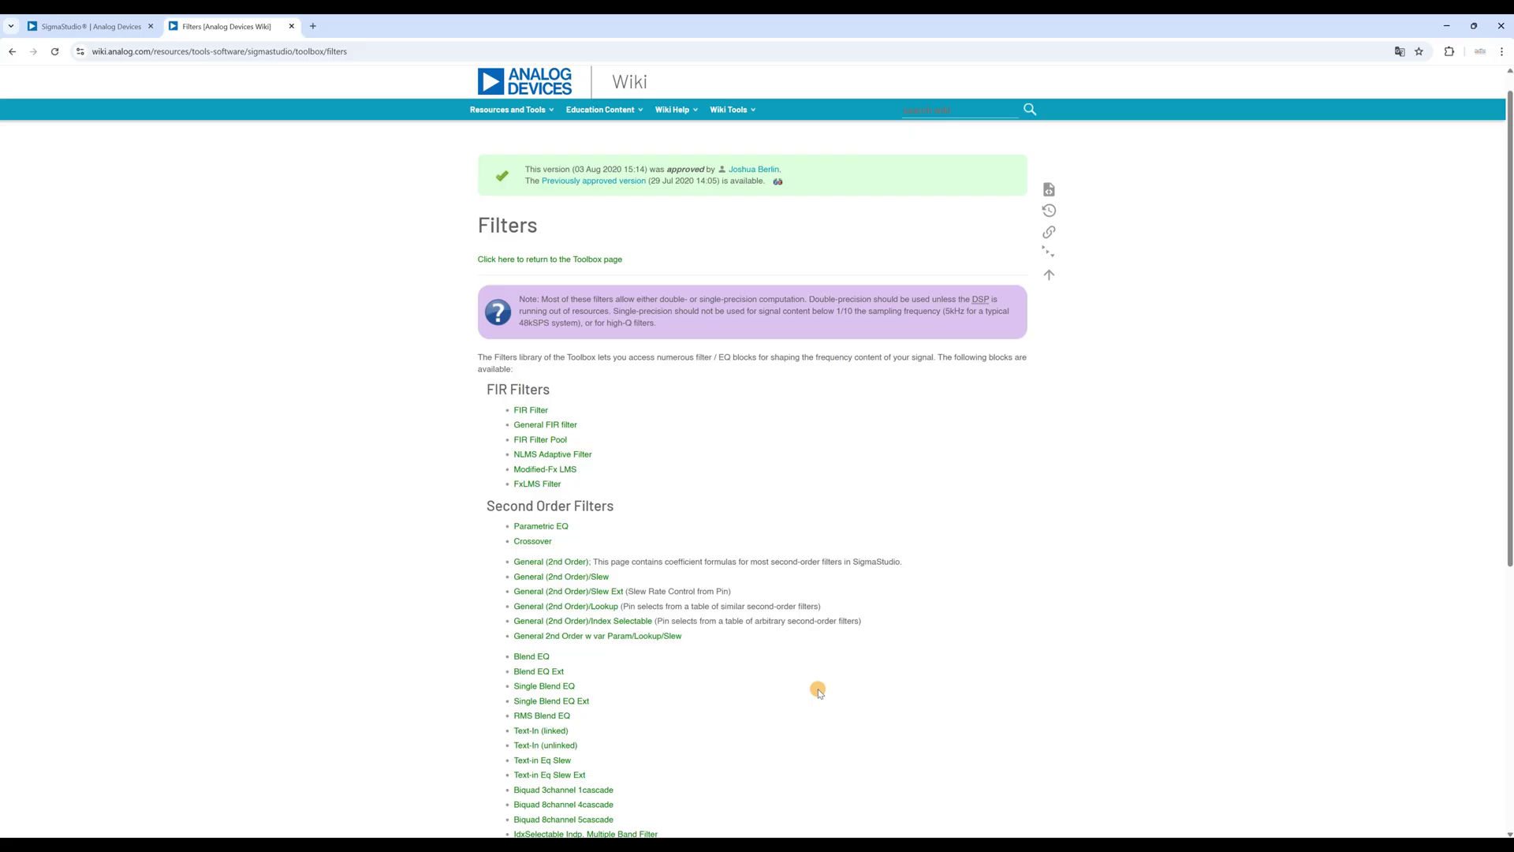
scroll(819, 691, "down", 2)
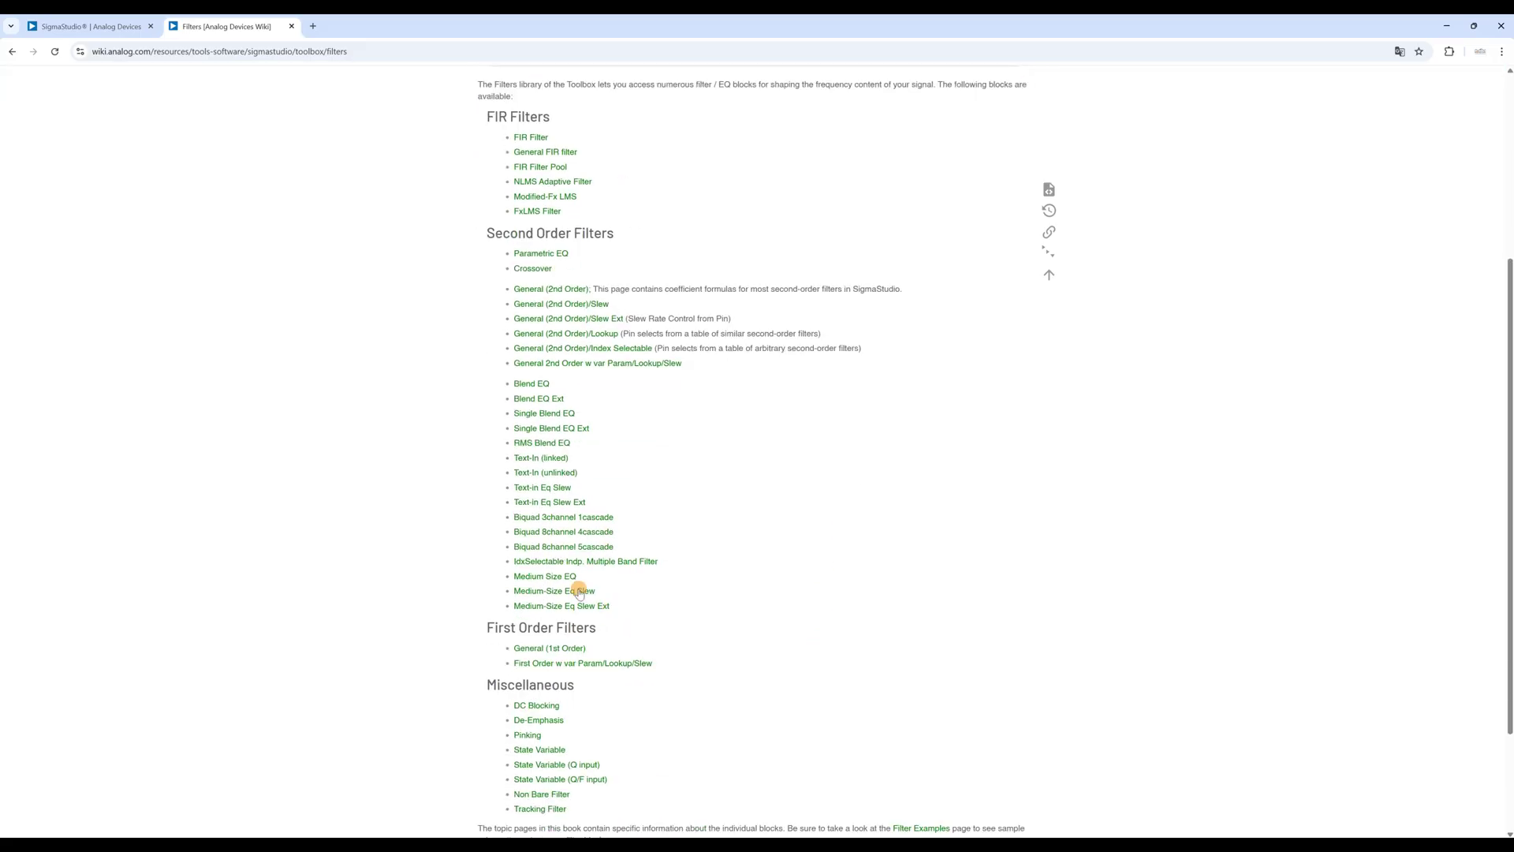
- Read through the Medium-Size EQ documentation page
left_click(549, 579)
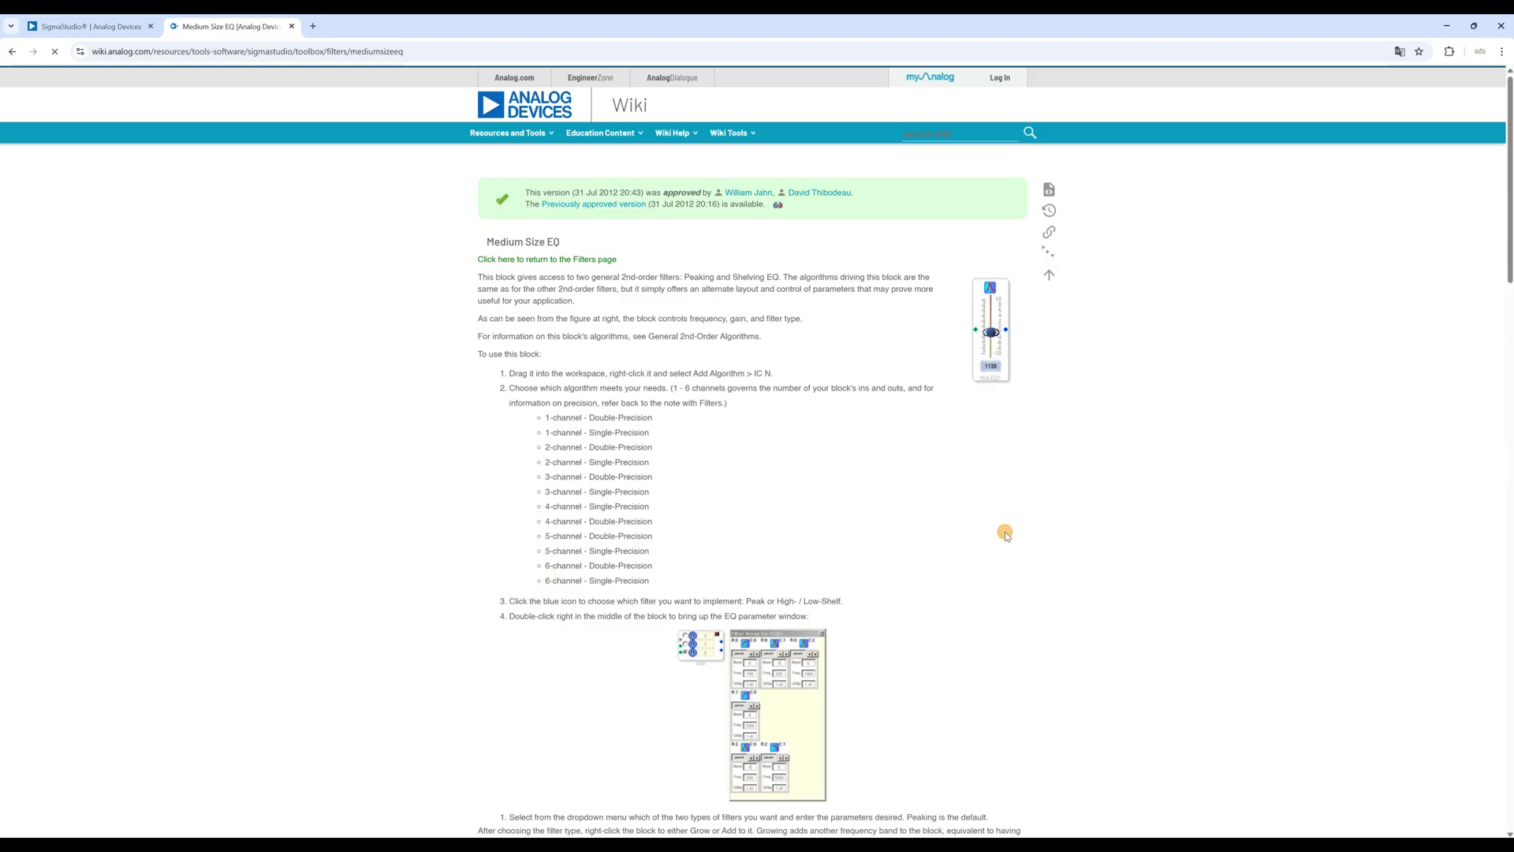
scroll(1004, 534, "down", 3)
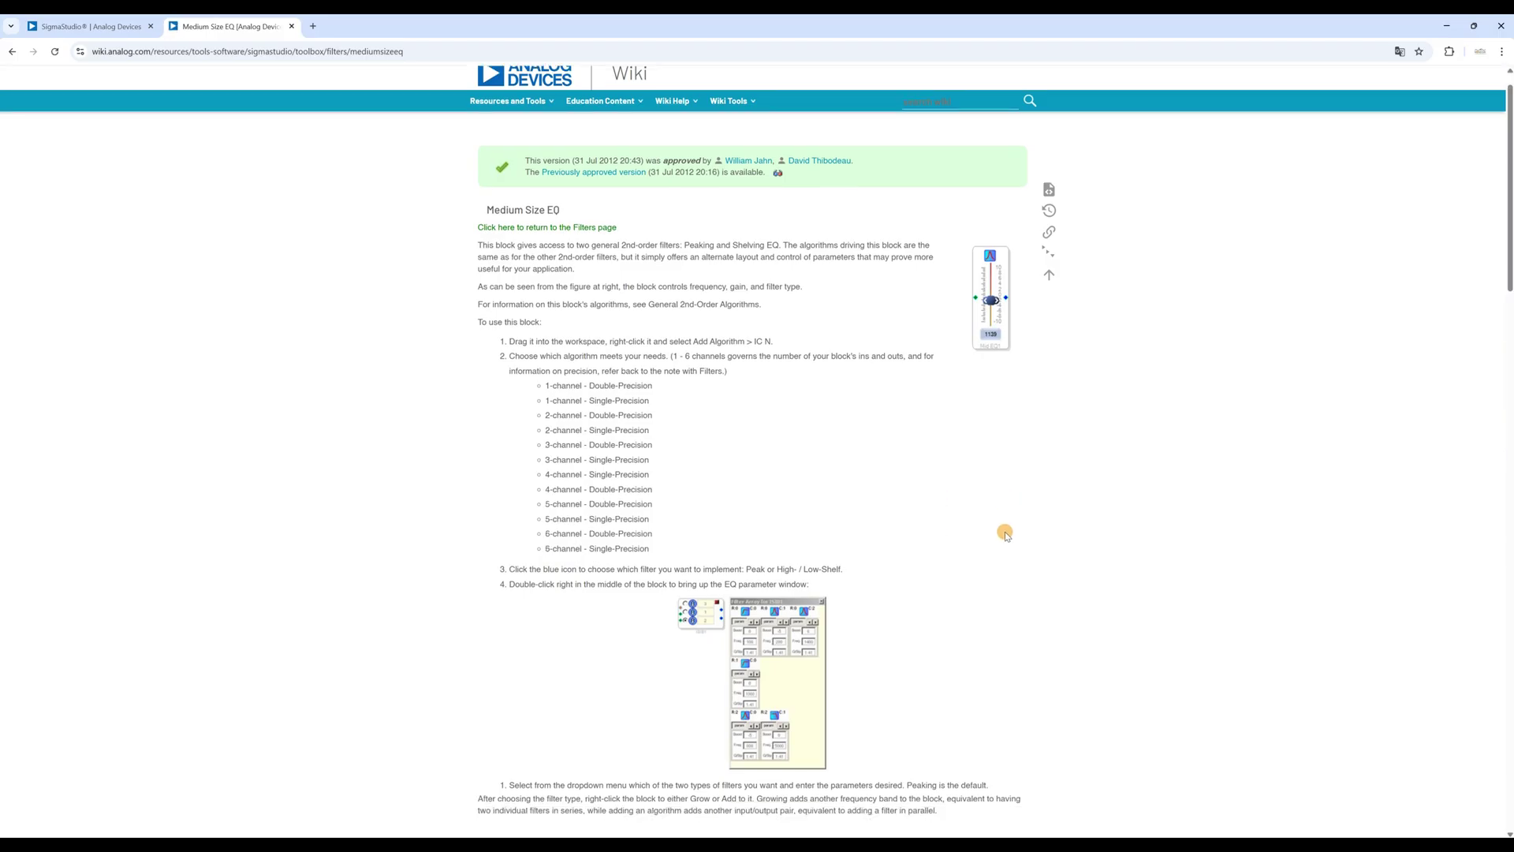
scroll(1075, 541, "down", 5)
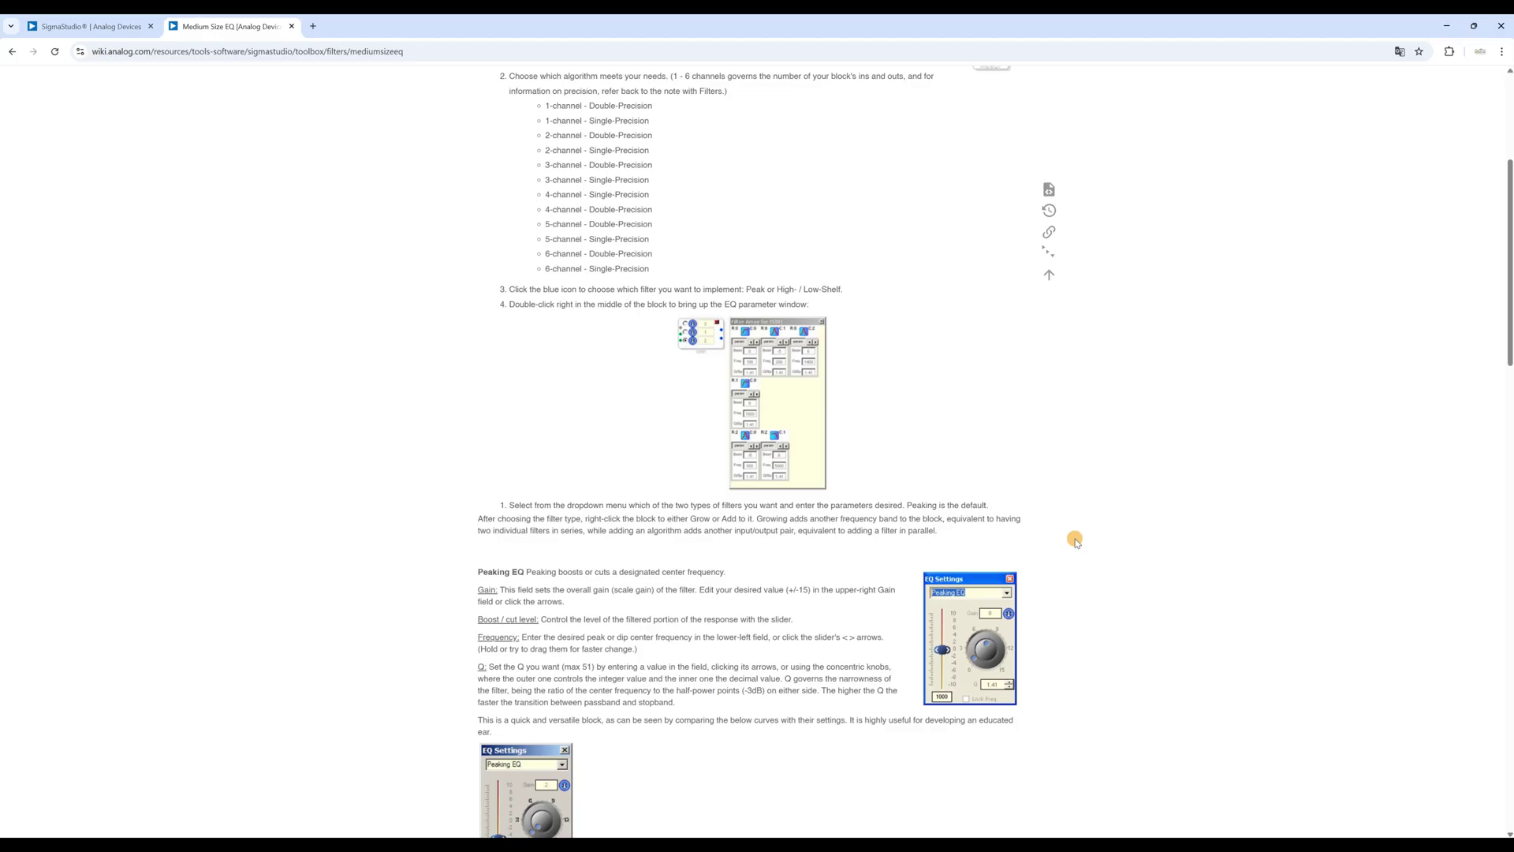
scroll(1075, 541, "down", 7)
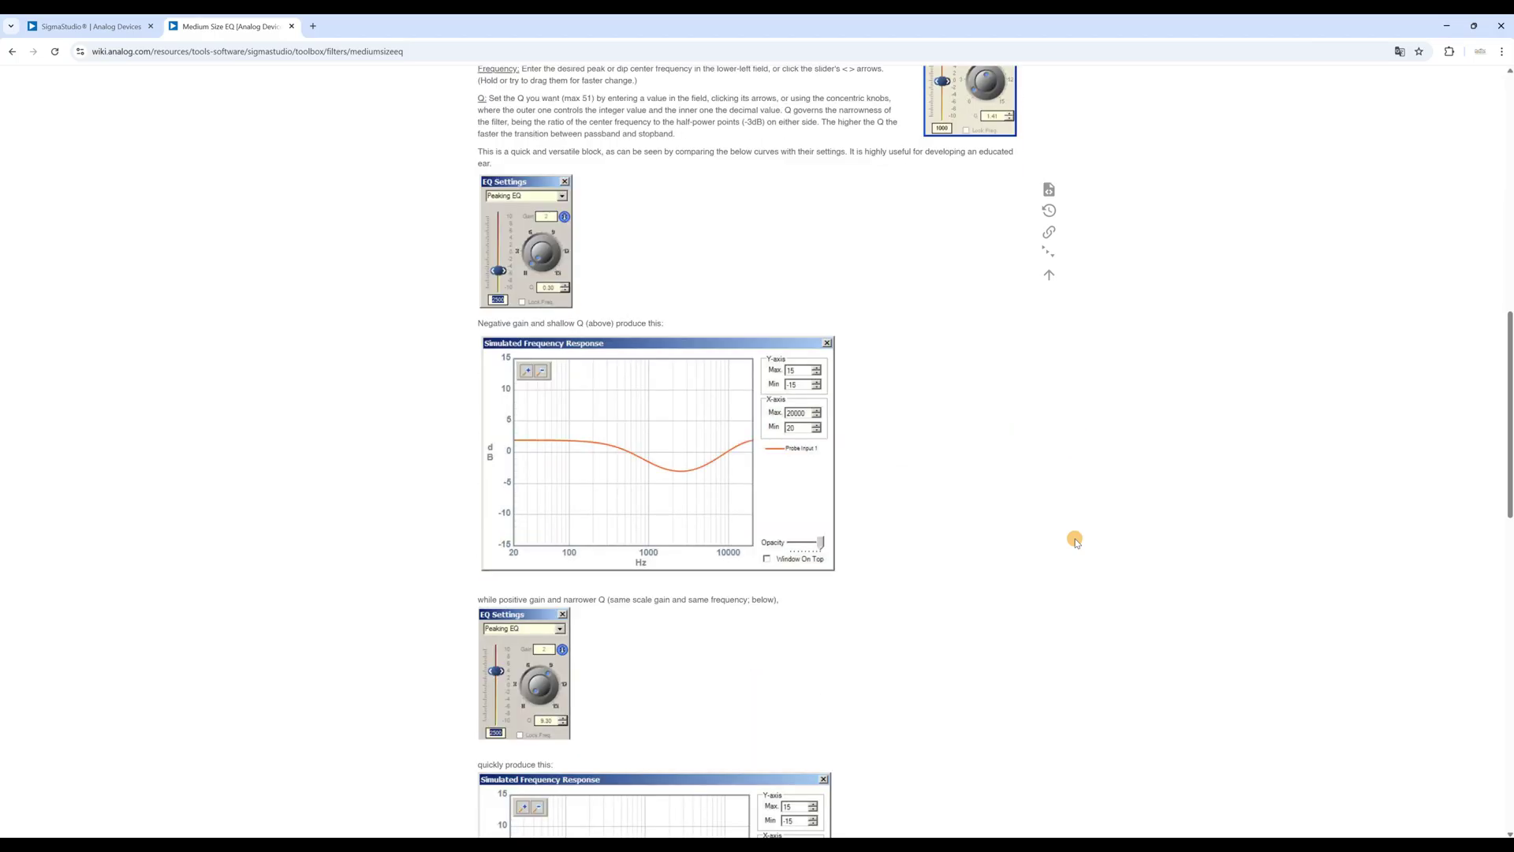
scroll(1075, 541, "down", 5)
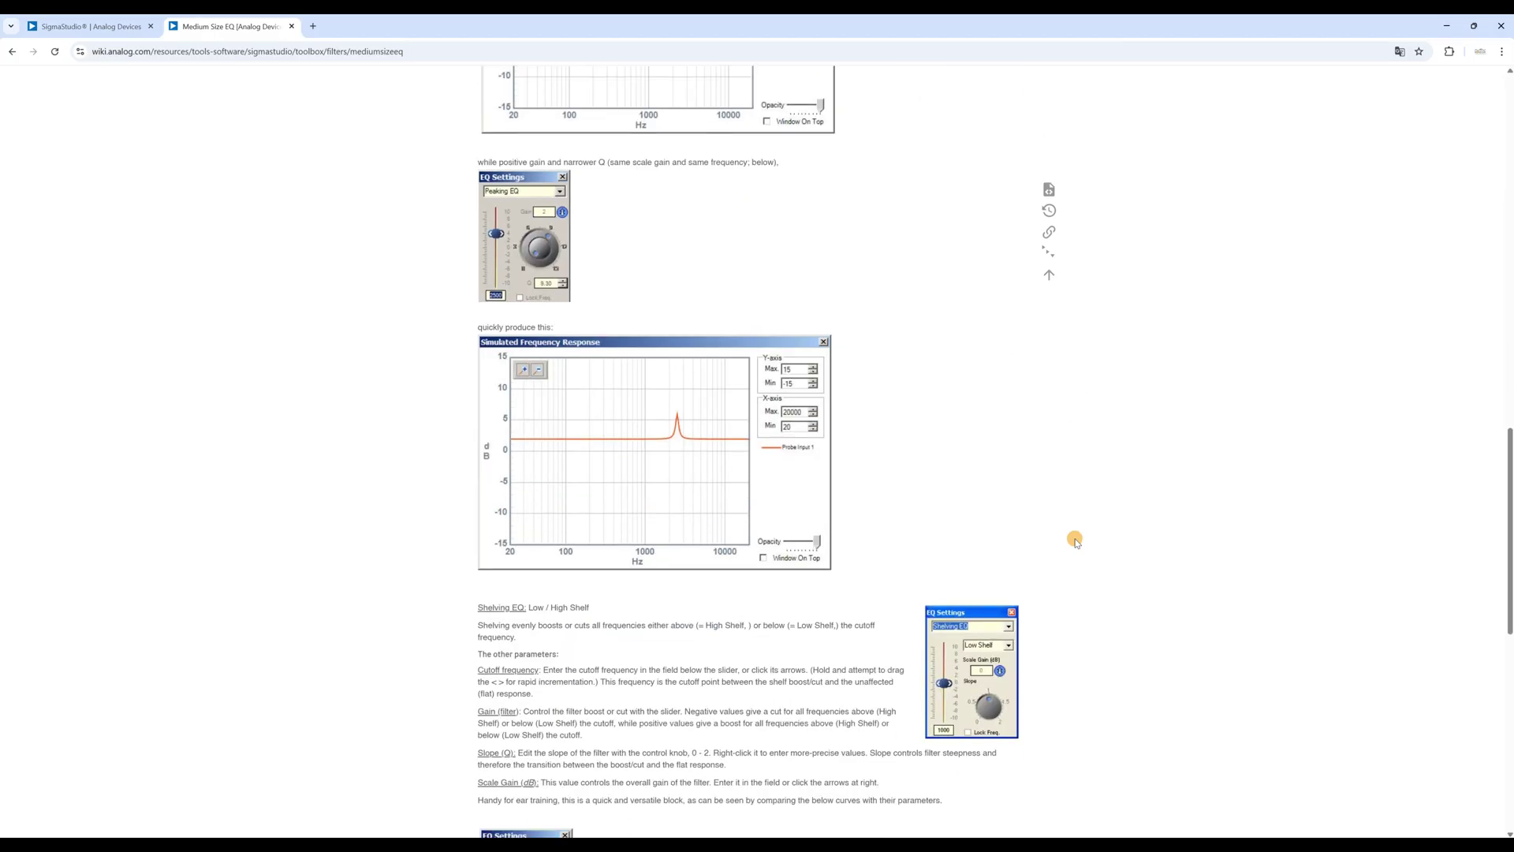
scroll(1074, 541, "down", 5)
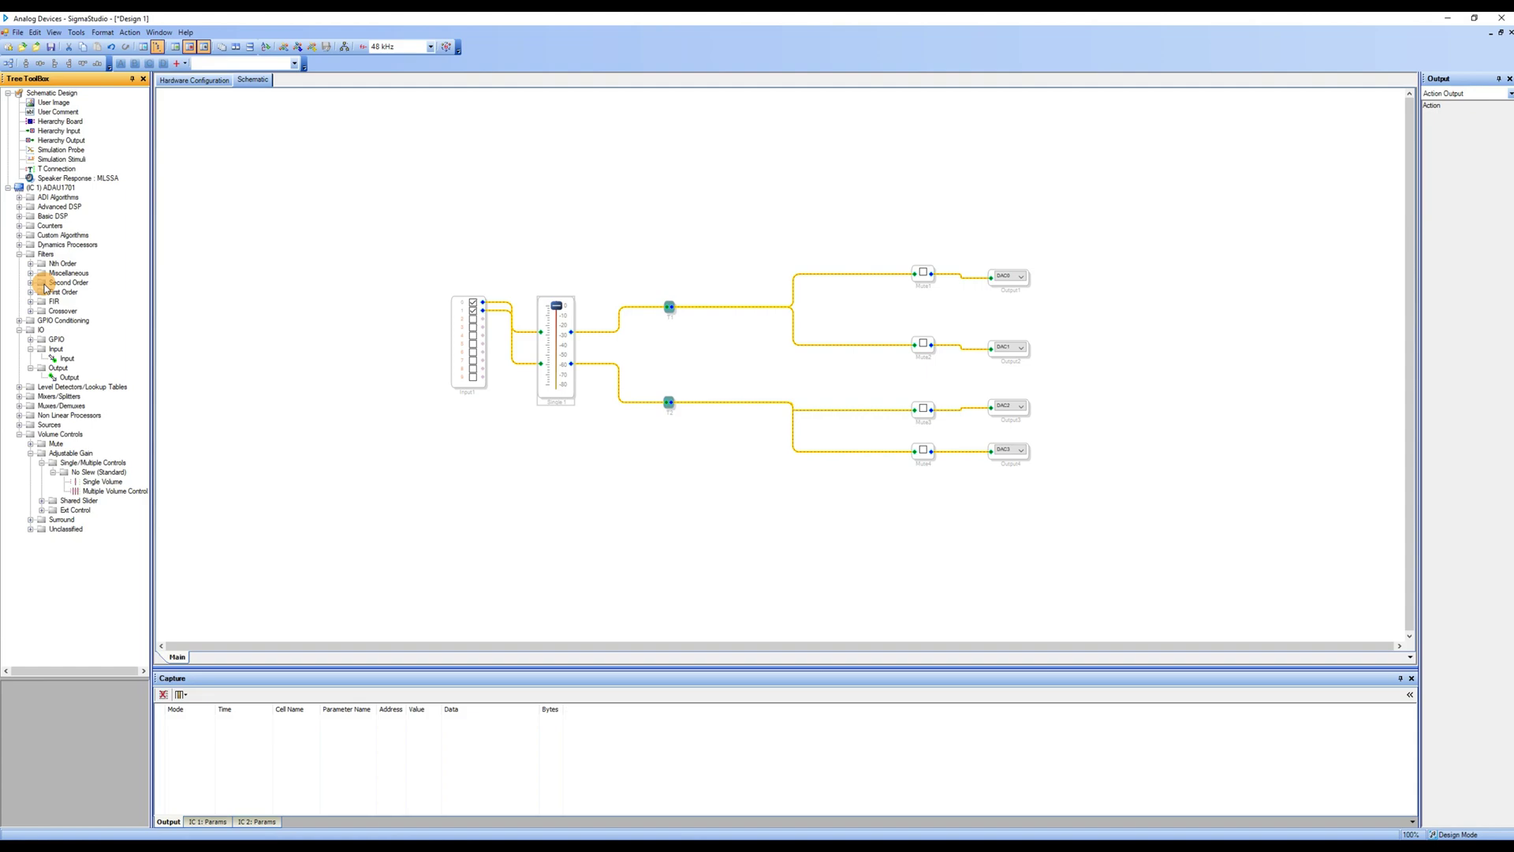
- Place a Medium Size Eq block from Second Order > Single Precision > 2-channel filters onto the schematic
double_click(42, 283)
left_click(43, 312)
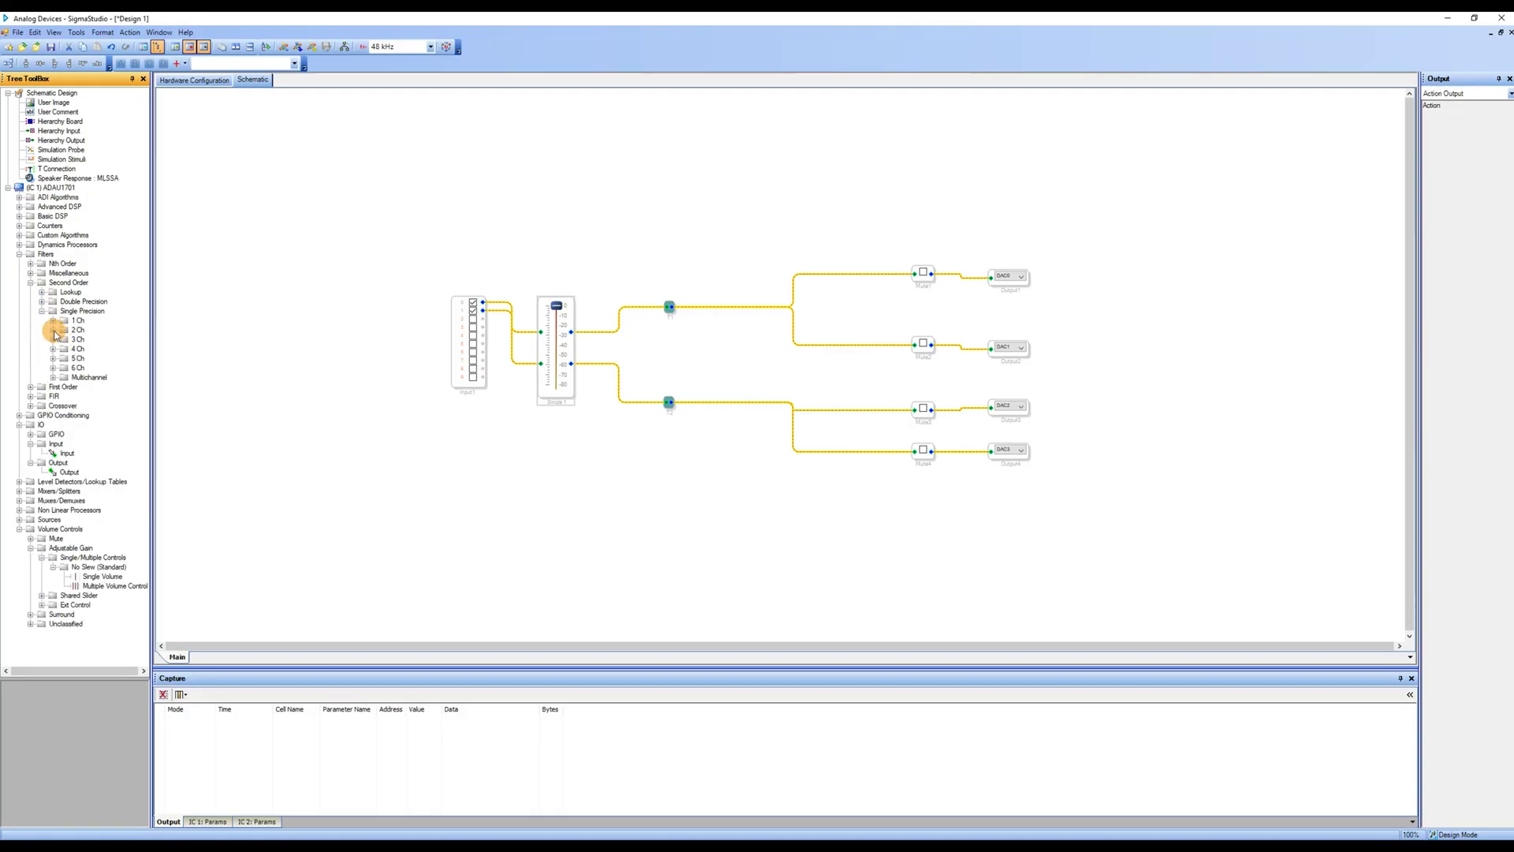
left_click(53, 330)
left_click(103, 359)
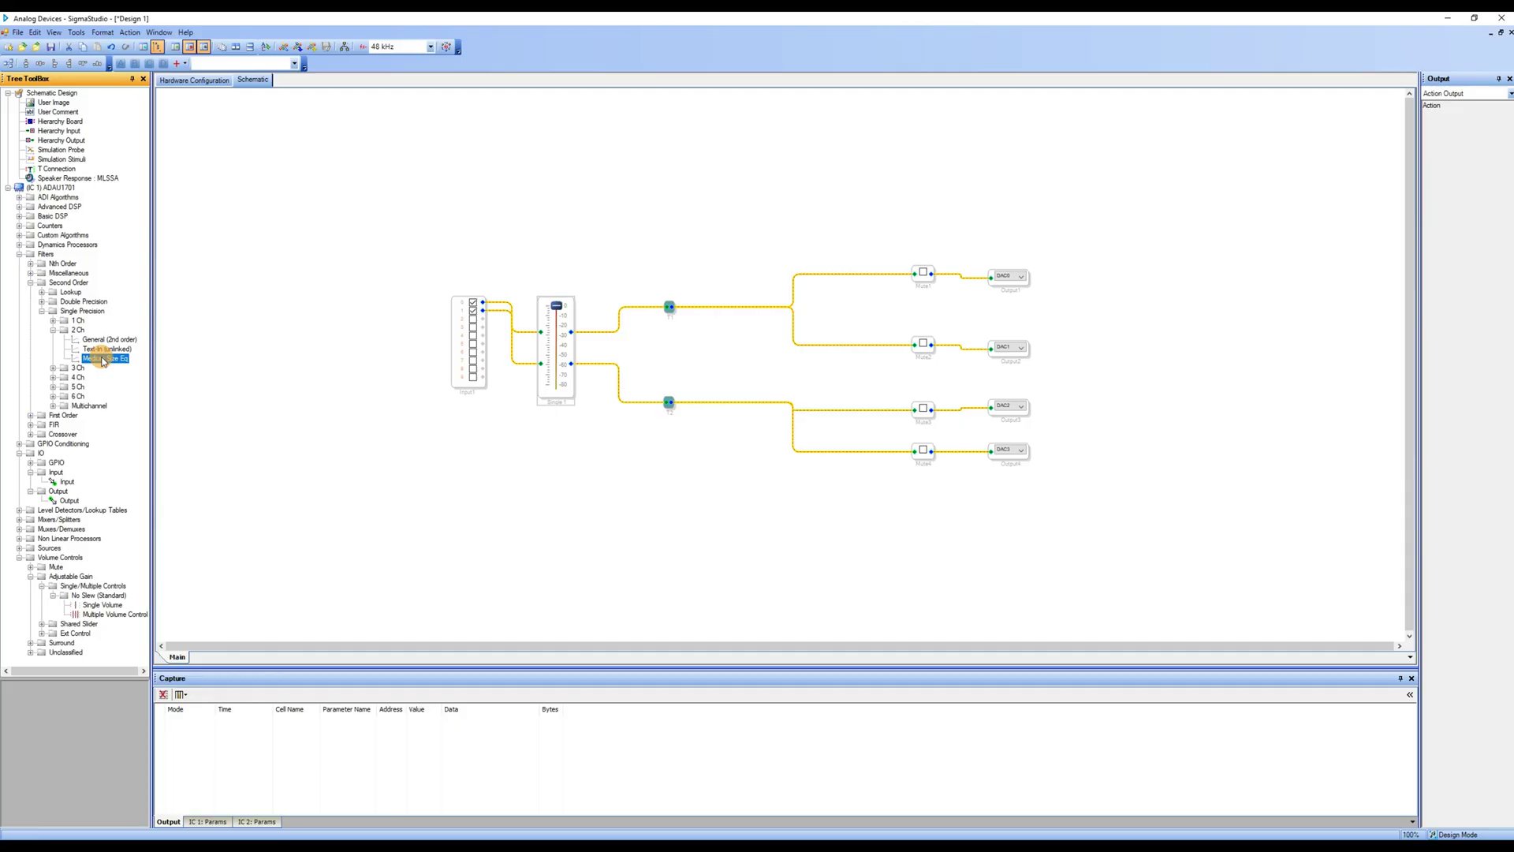
left_click(551, 463)
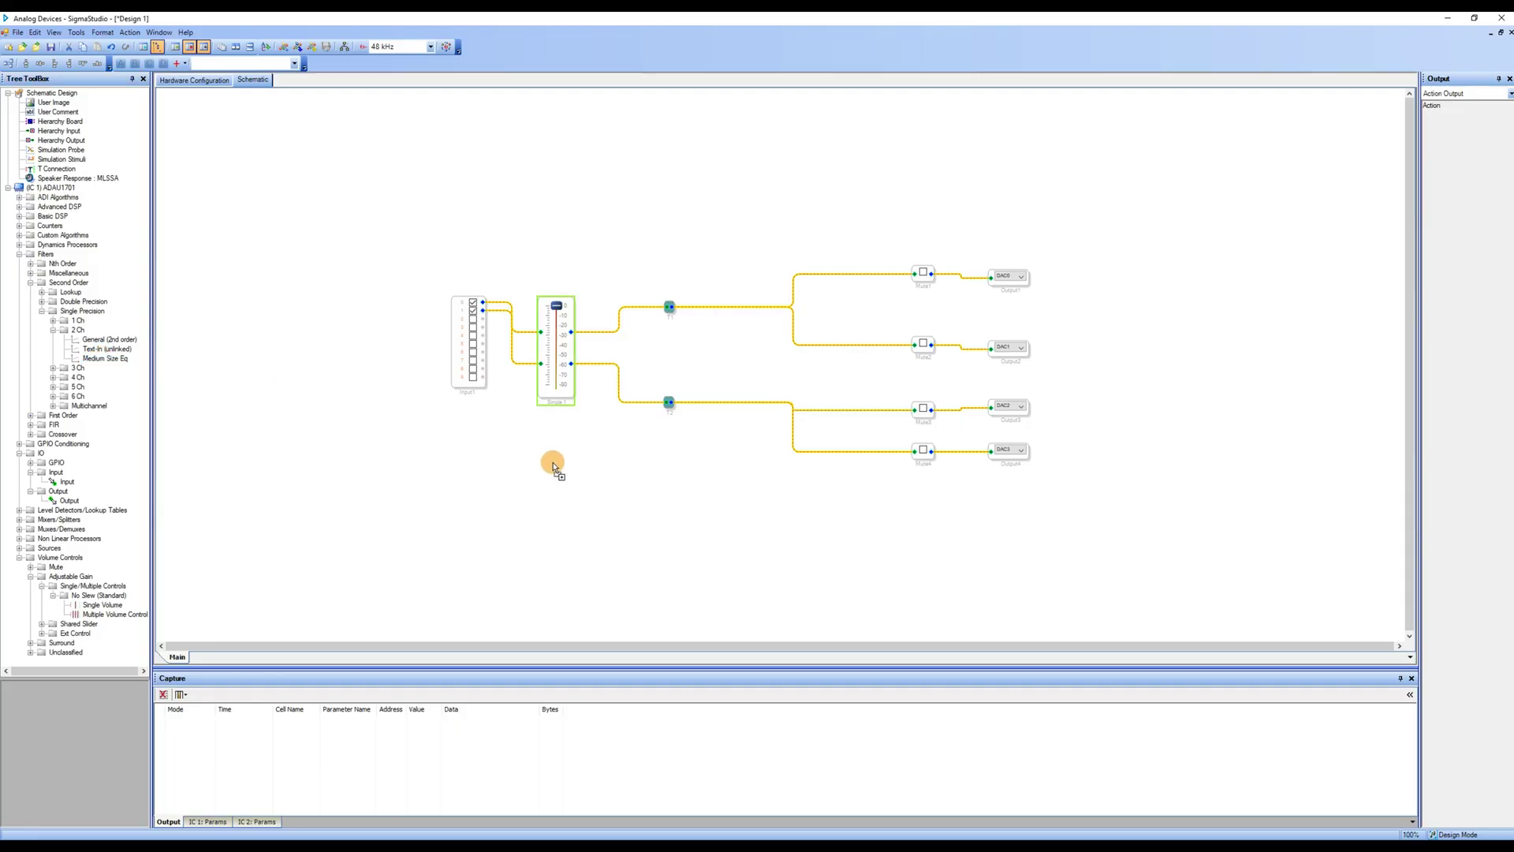
left_click(721, 474)
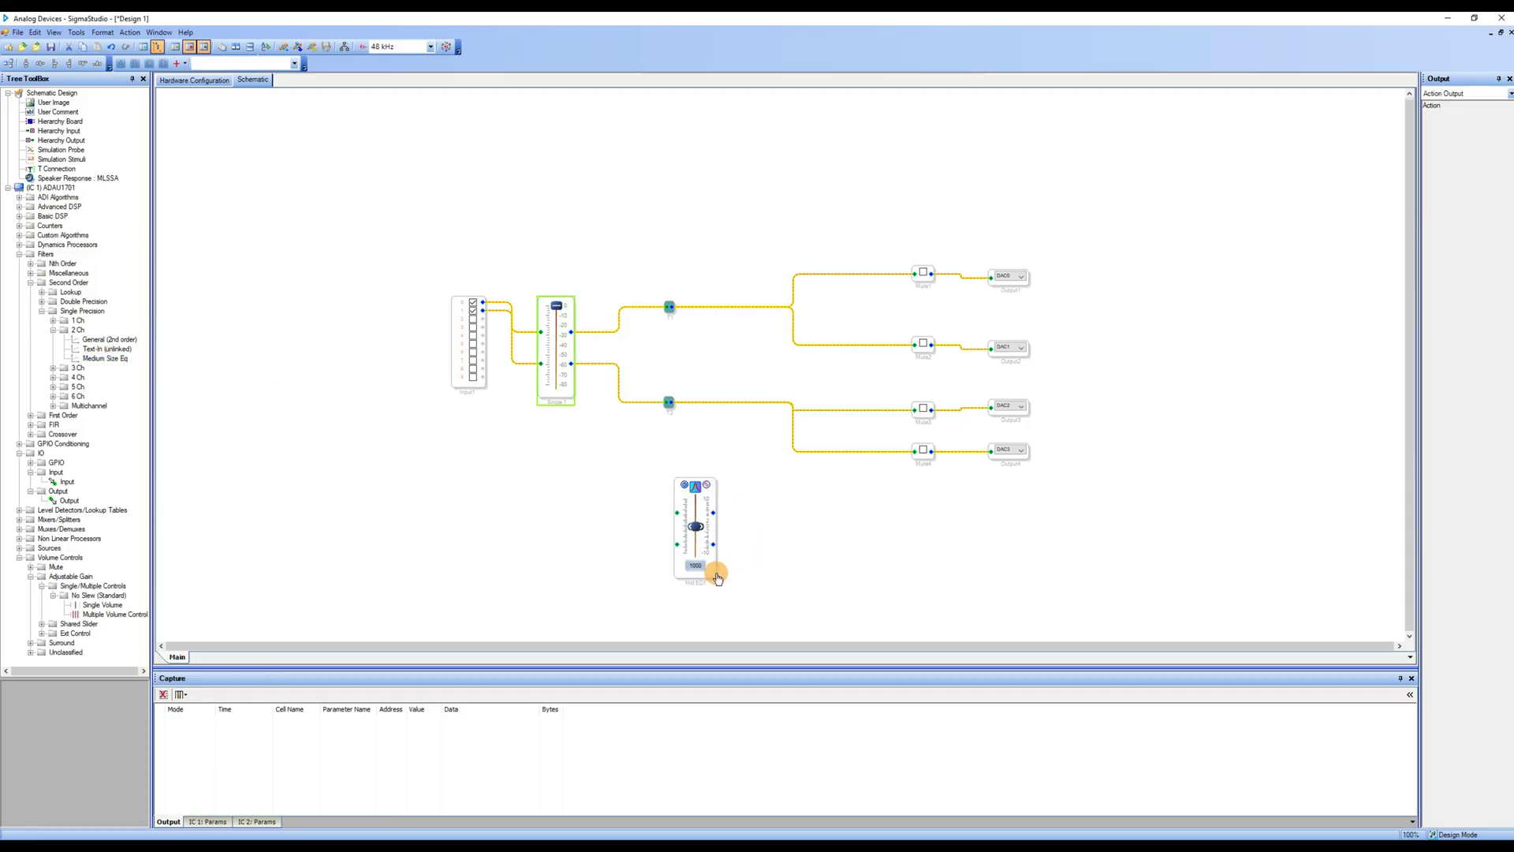
left_click_drag(716, 577, 723, 549)
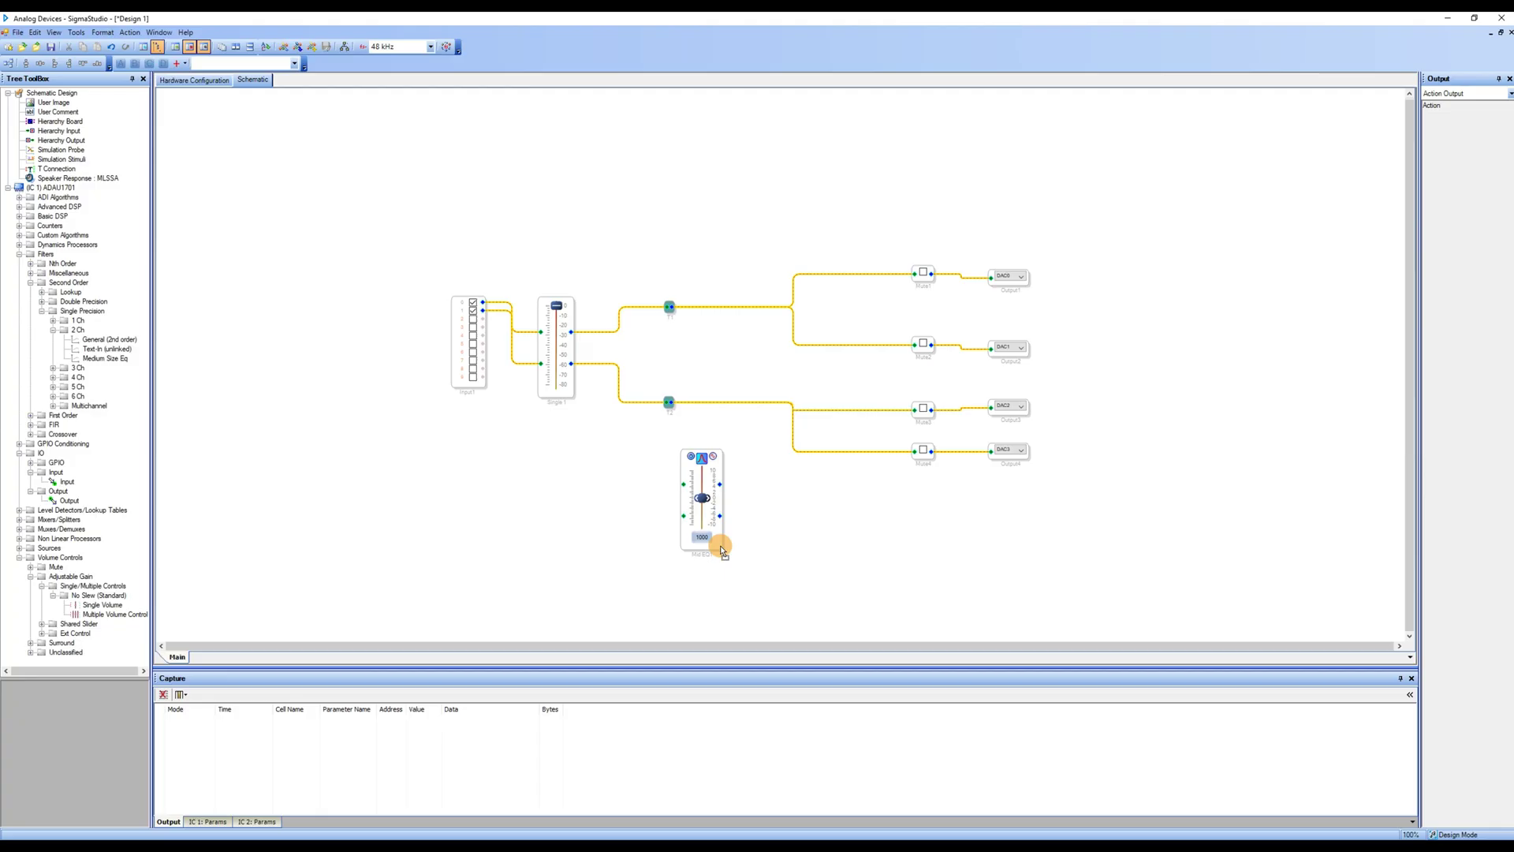
- Delete T2's wires to Mute3 and Mute4 and position the EQ block beside T2
left_click(740, 403)
key("Delete")
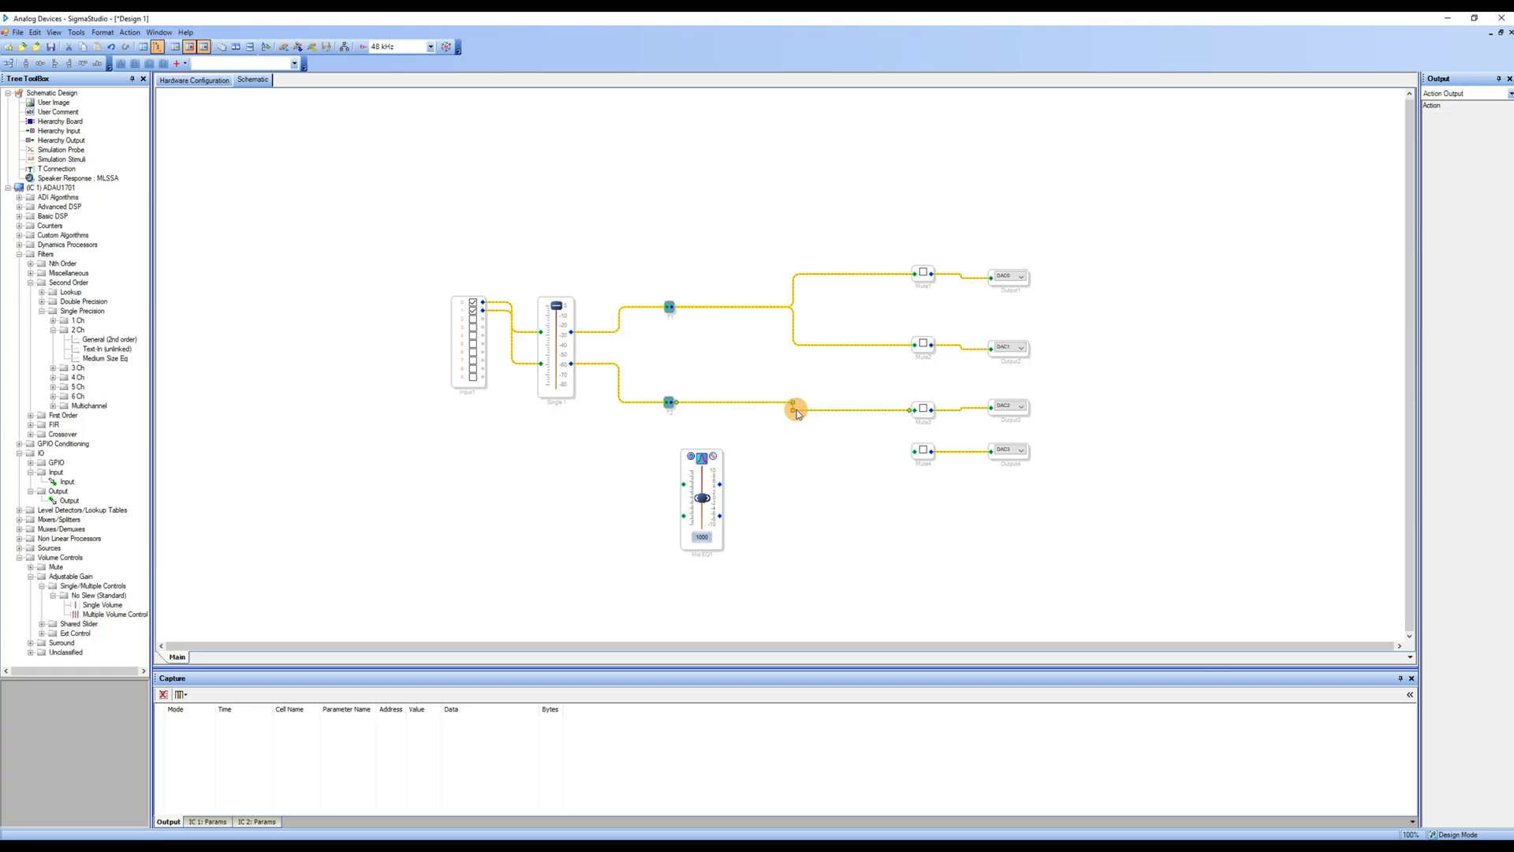
key("Delete")
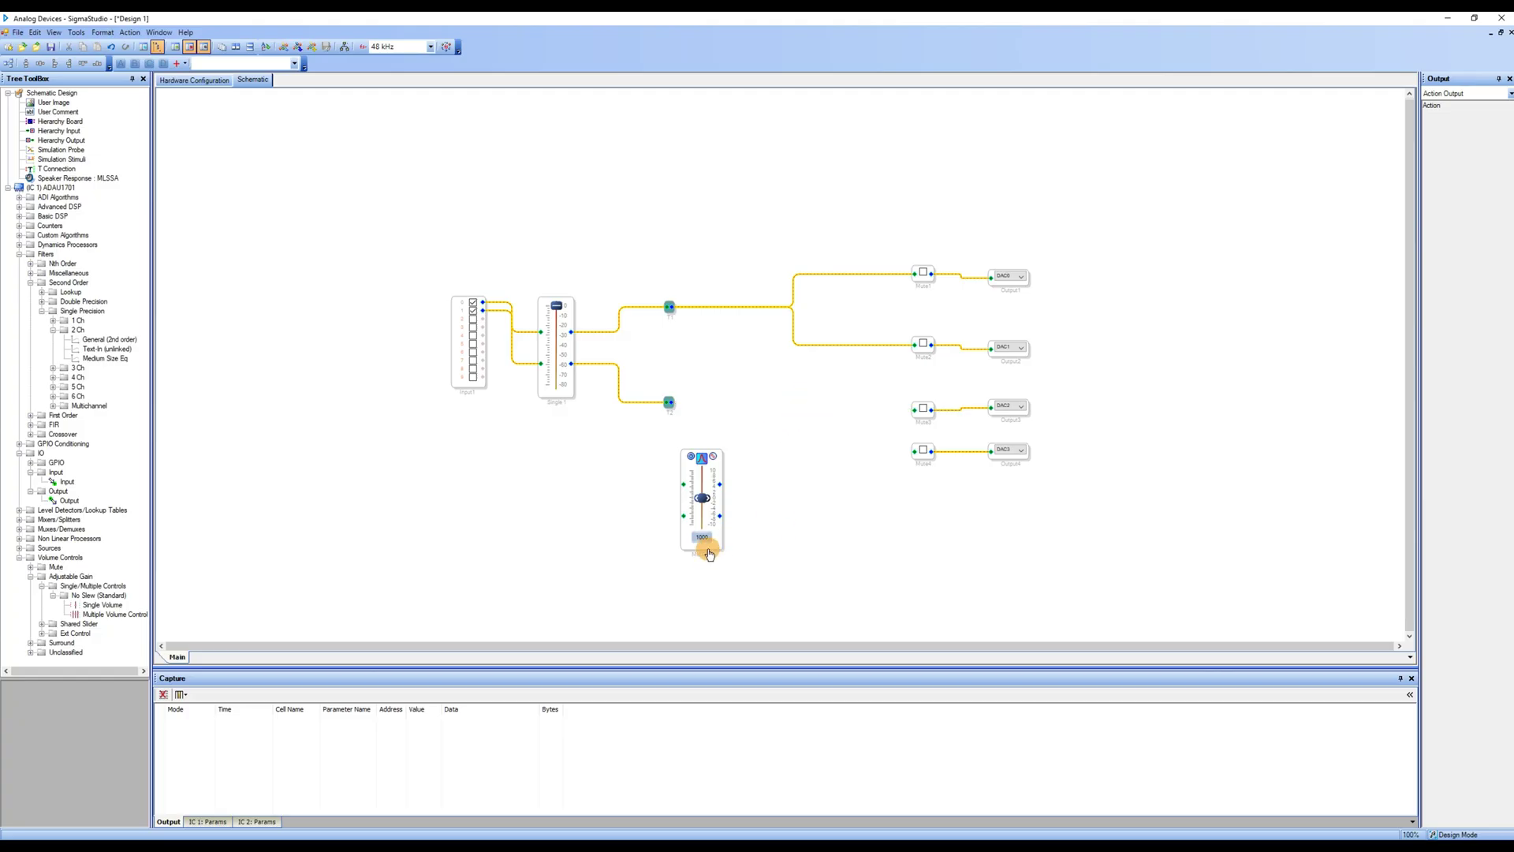
left_click_drag(709, 551, 740, 492)
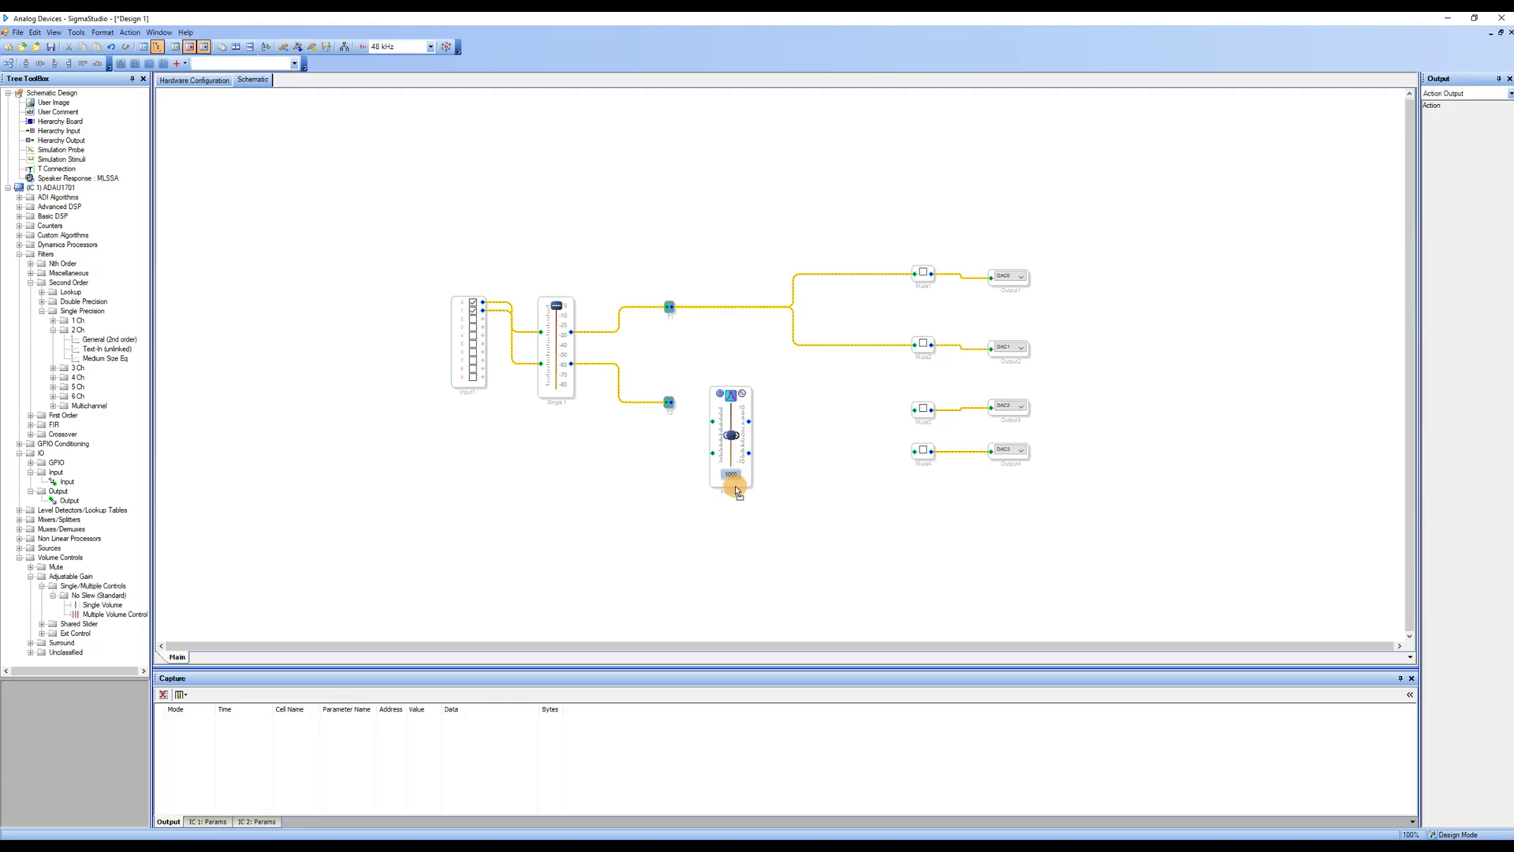
left_click_drag(740, 492, 728, 491)
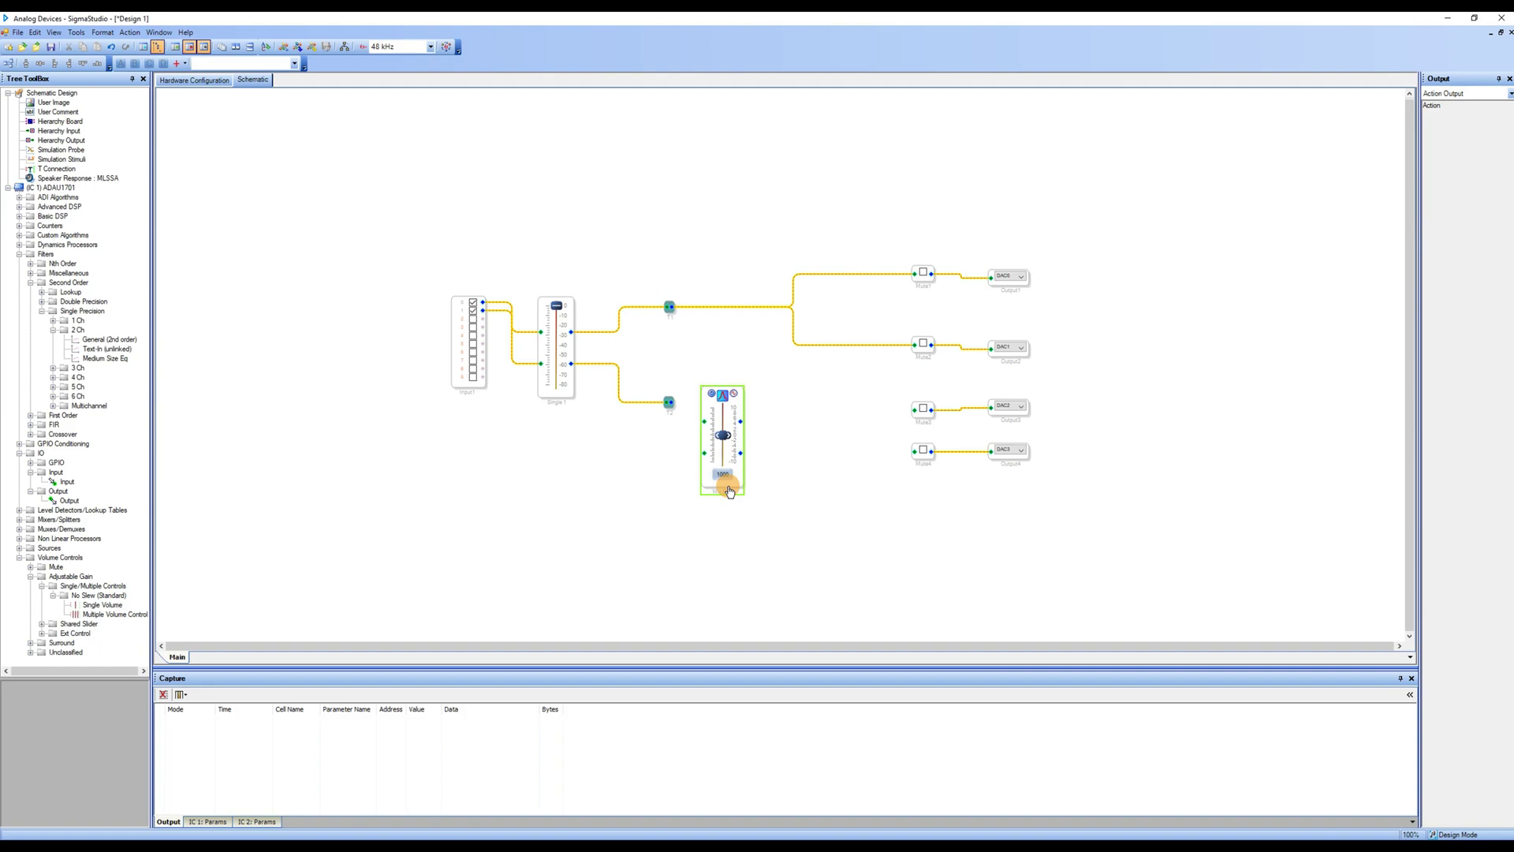
- Grow the Medium Size Eq via Grow Algorithm > 2 Channel - Single Precision > 4
right_click(729, 491)
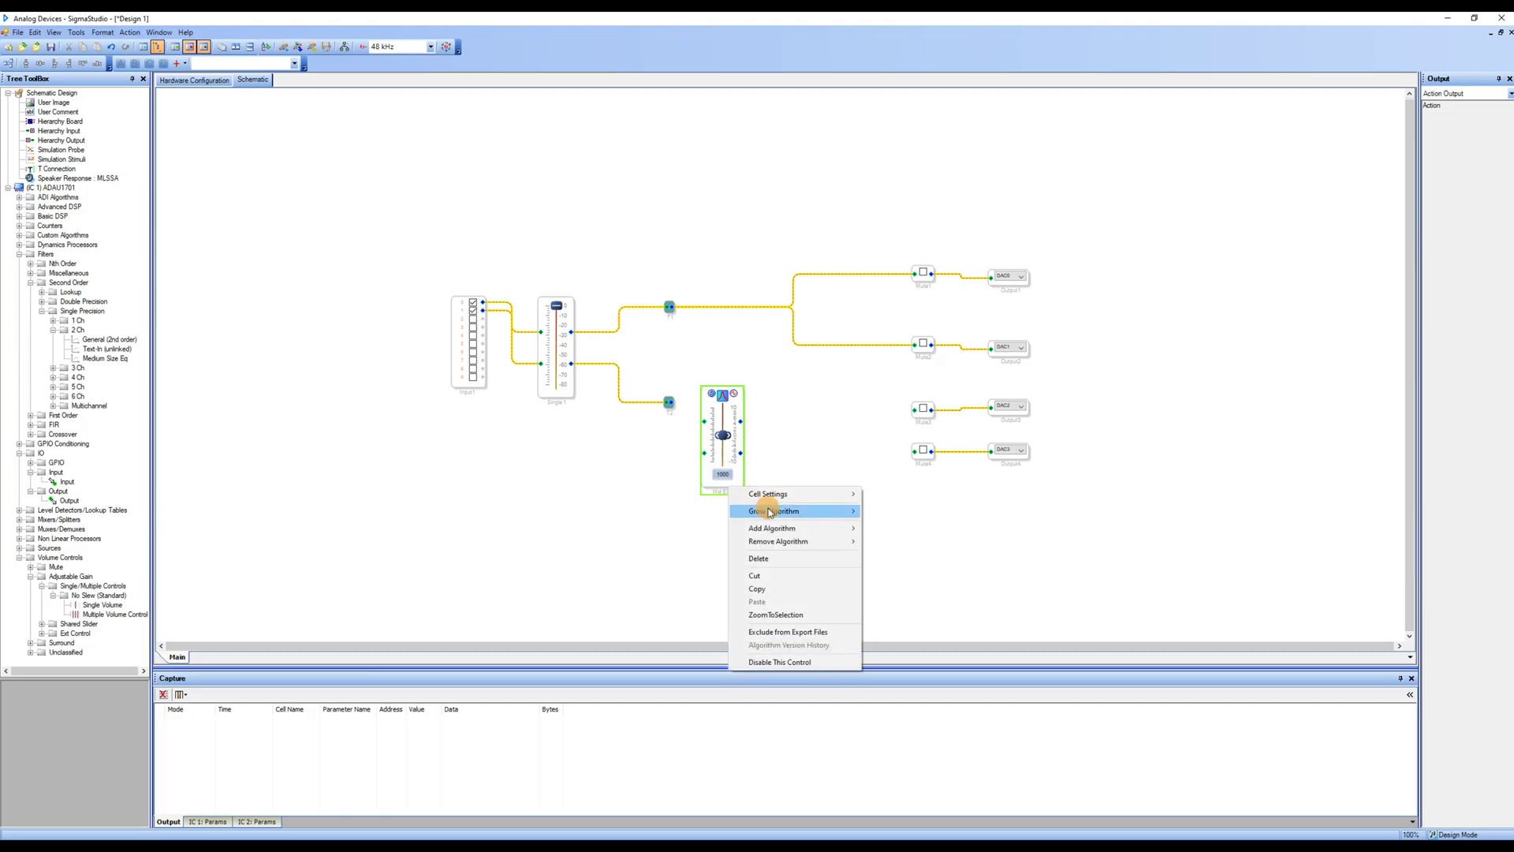
mouse_move(779, 511)
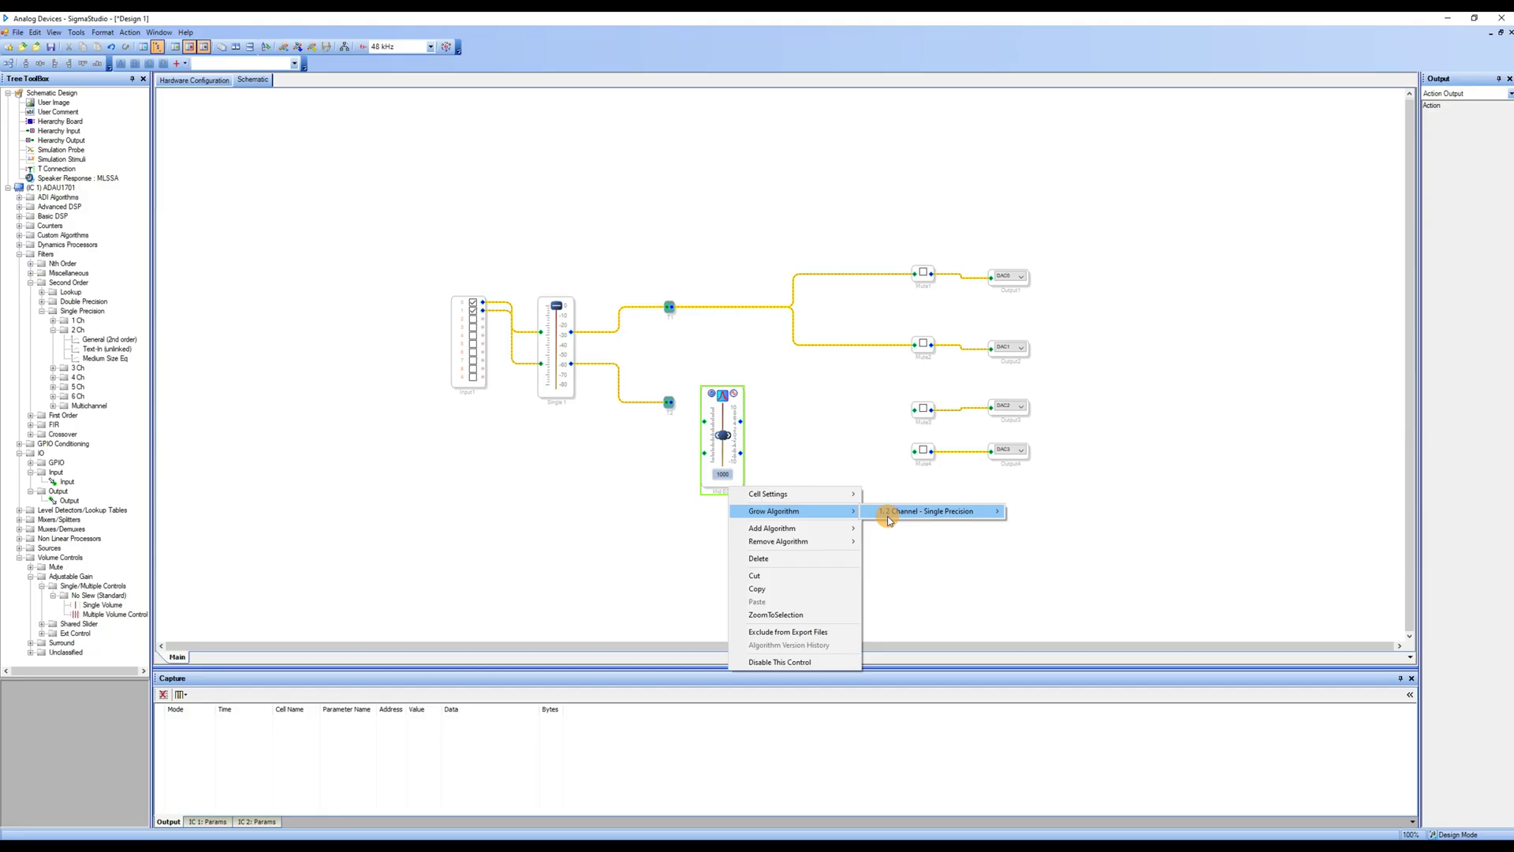
mouse_move(931, 519)
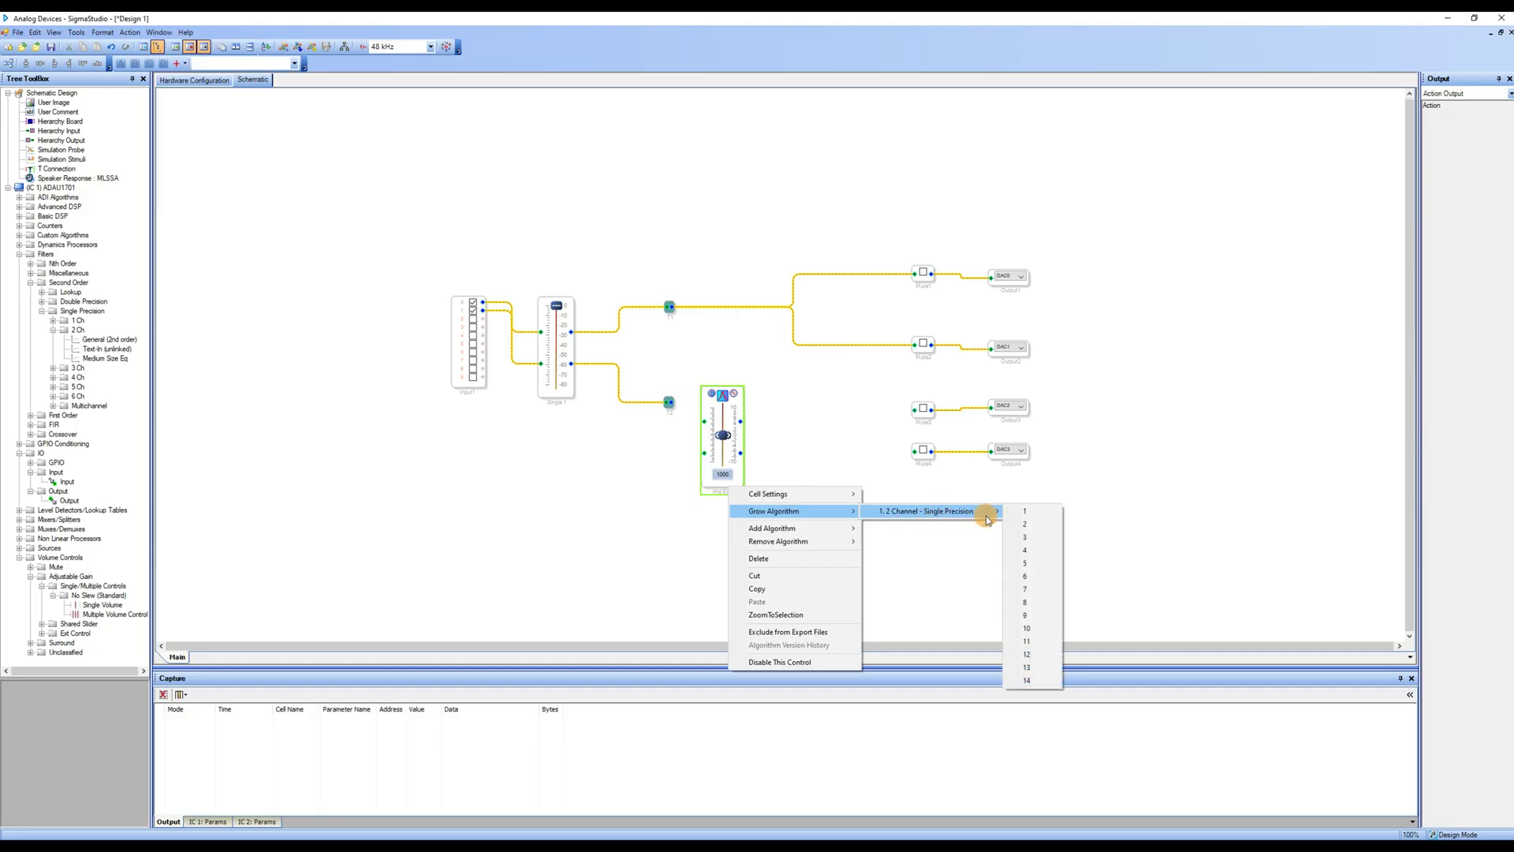
left_click(1041, 553)
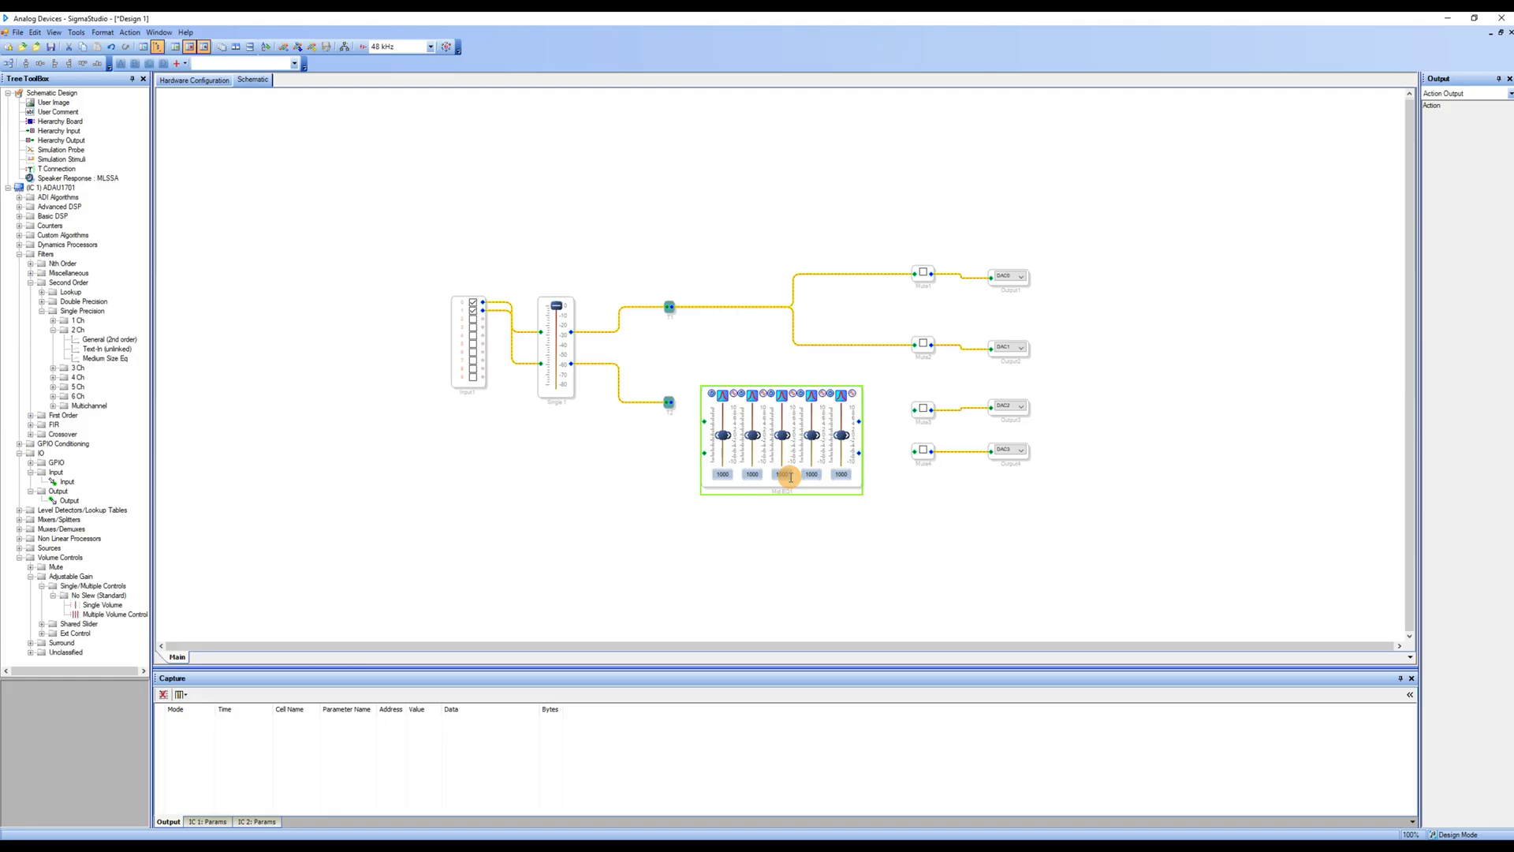
- Wire T2 into the EQ input and the EQ outputs to Mute3 and Mute4
left_click_drag(673, 403, 704, 421)
left_click_drag(673, 406, 704, 453)
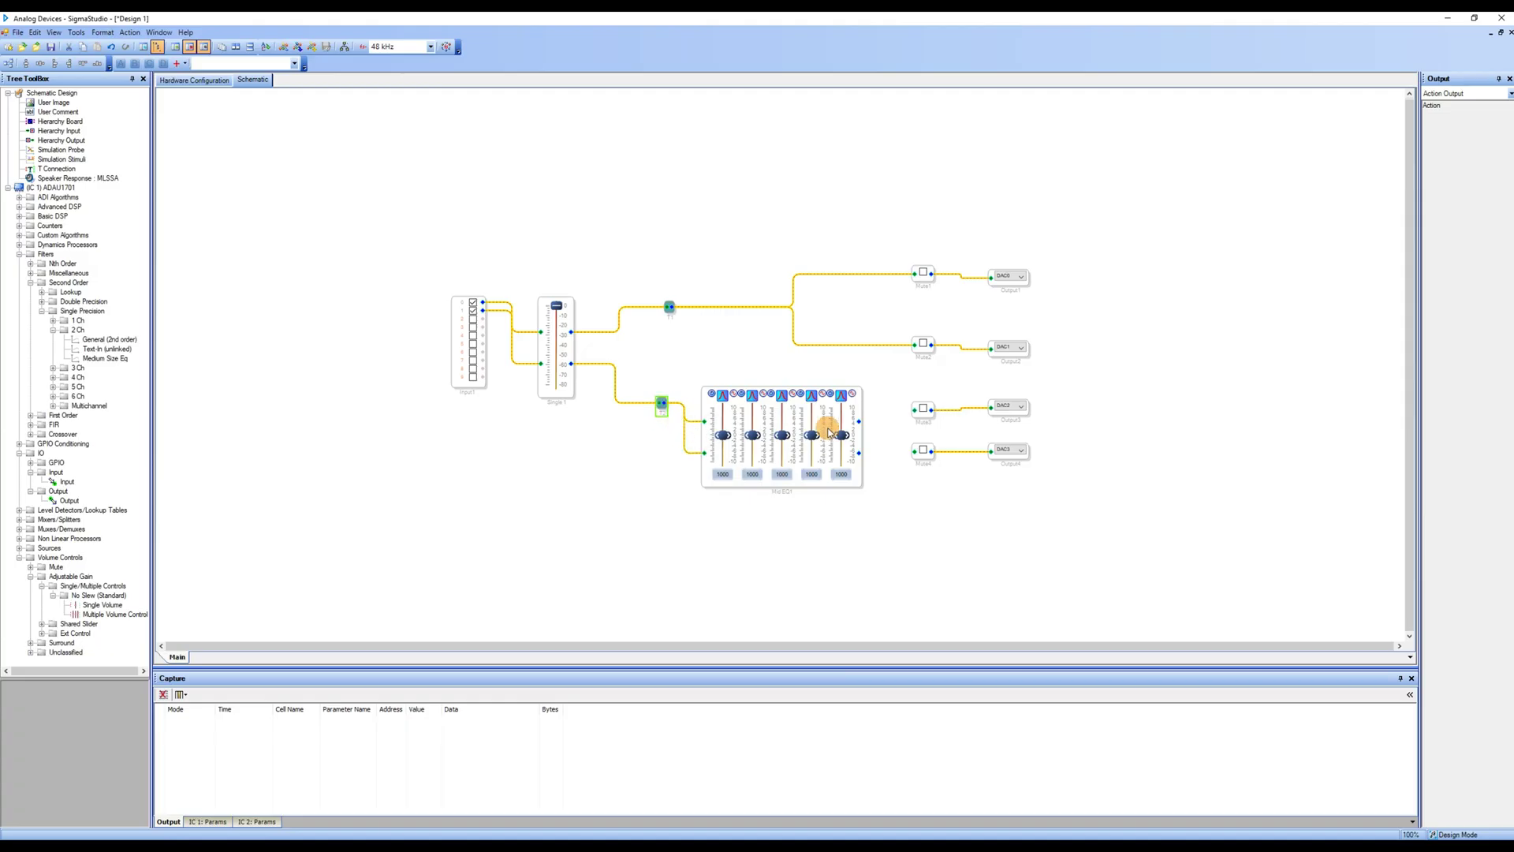
left_click_drag(859, 423, 915, 409)
left_click_drag(860, 453, 915, 450)
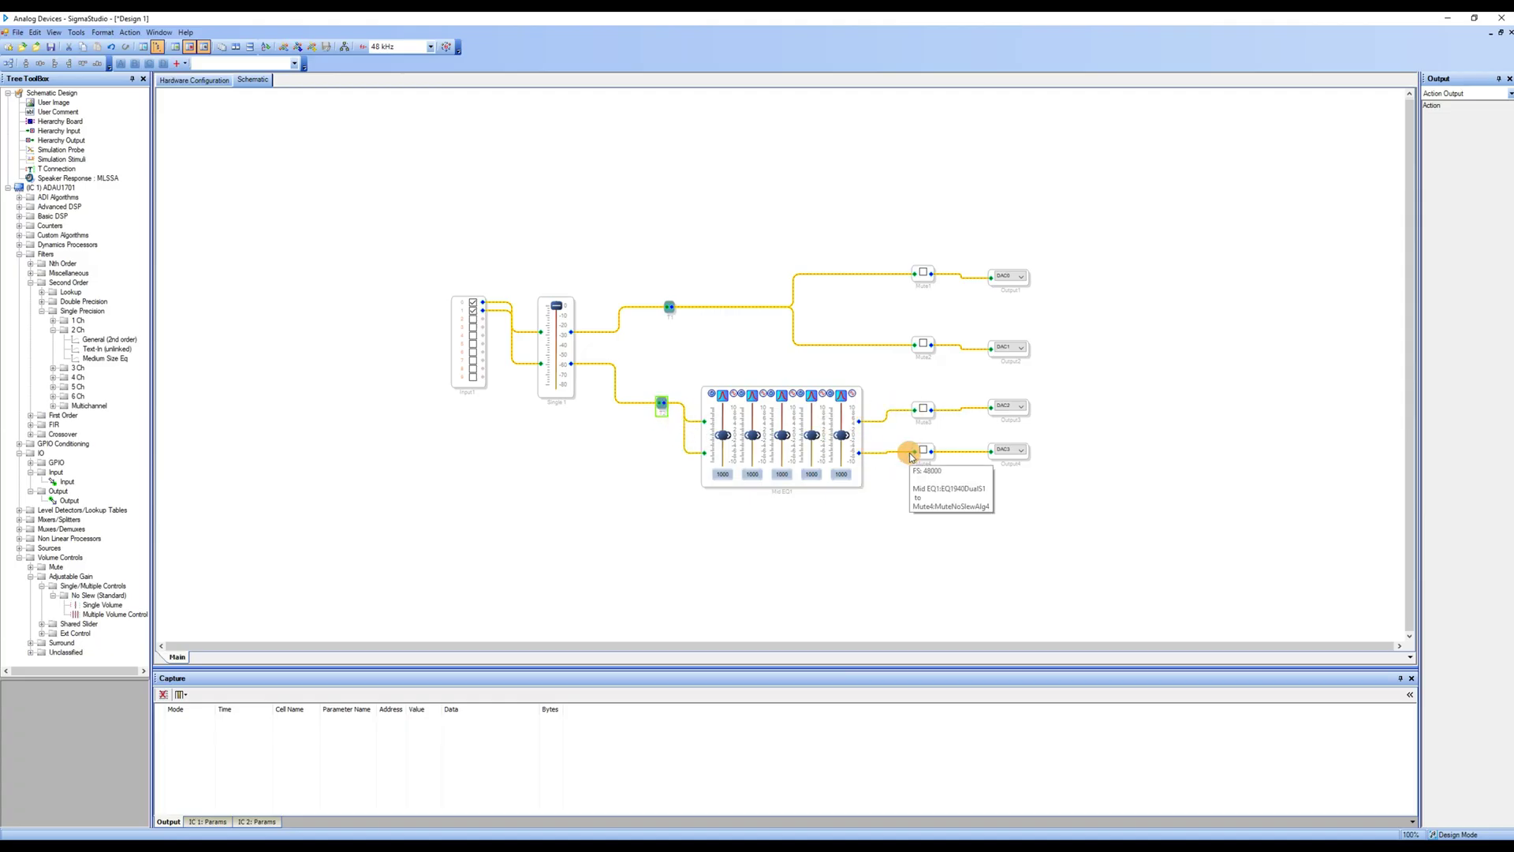
- Set the second band to 2000 Hz and raise the remaining band frequencies up to 16000 Hz
double_click(753, 474)
type("2000")
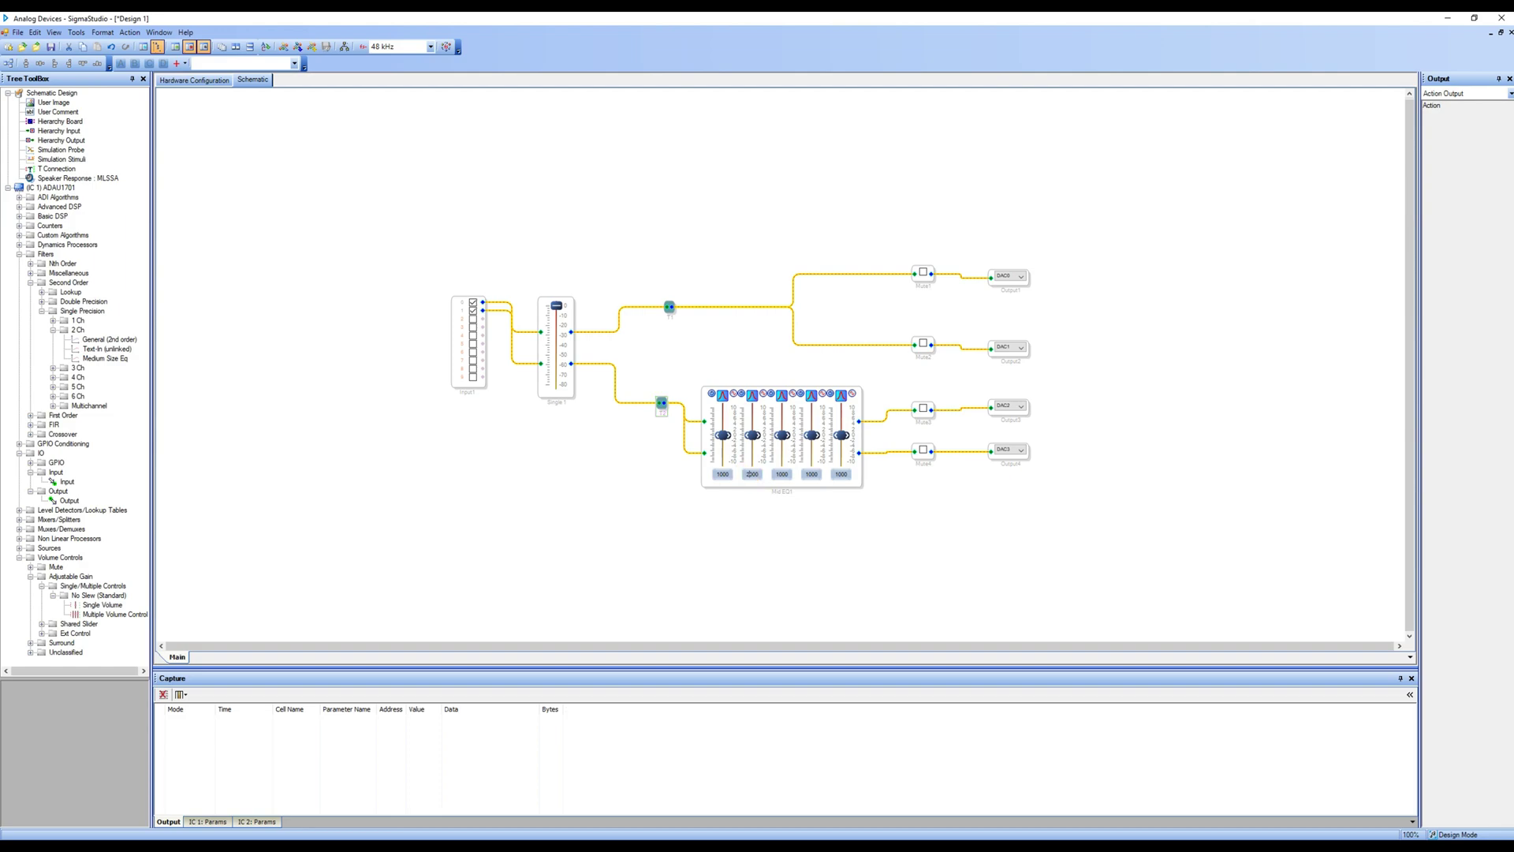
left_click(783, 474)
left_click(780, 472)
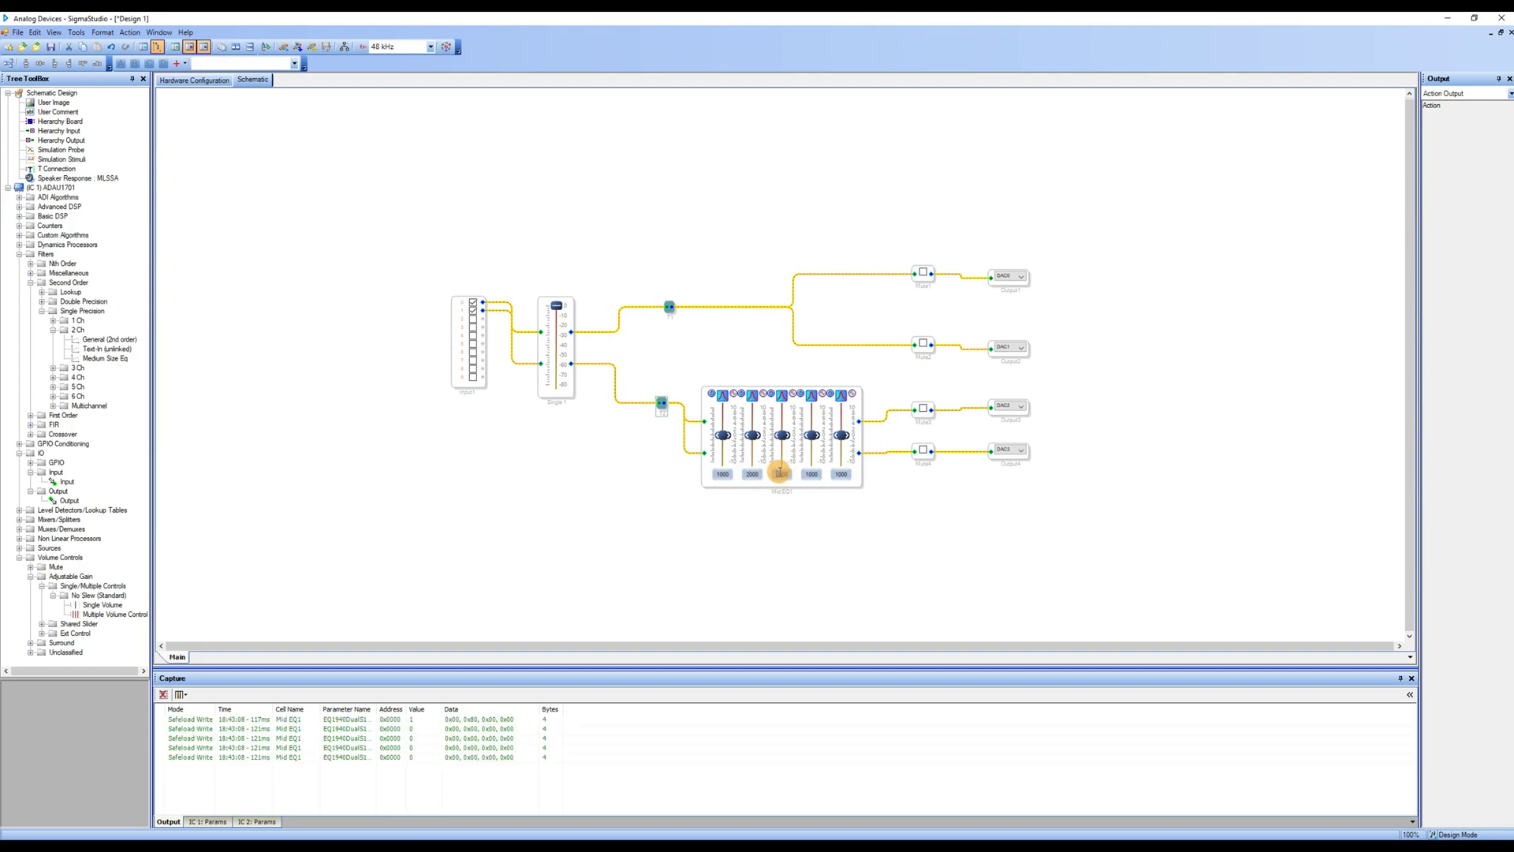
left_click(812, 474)
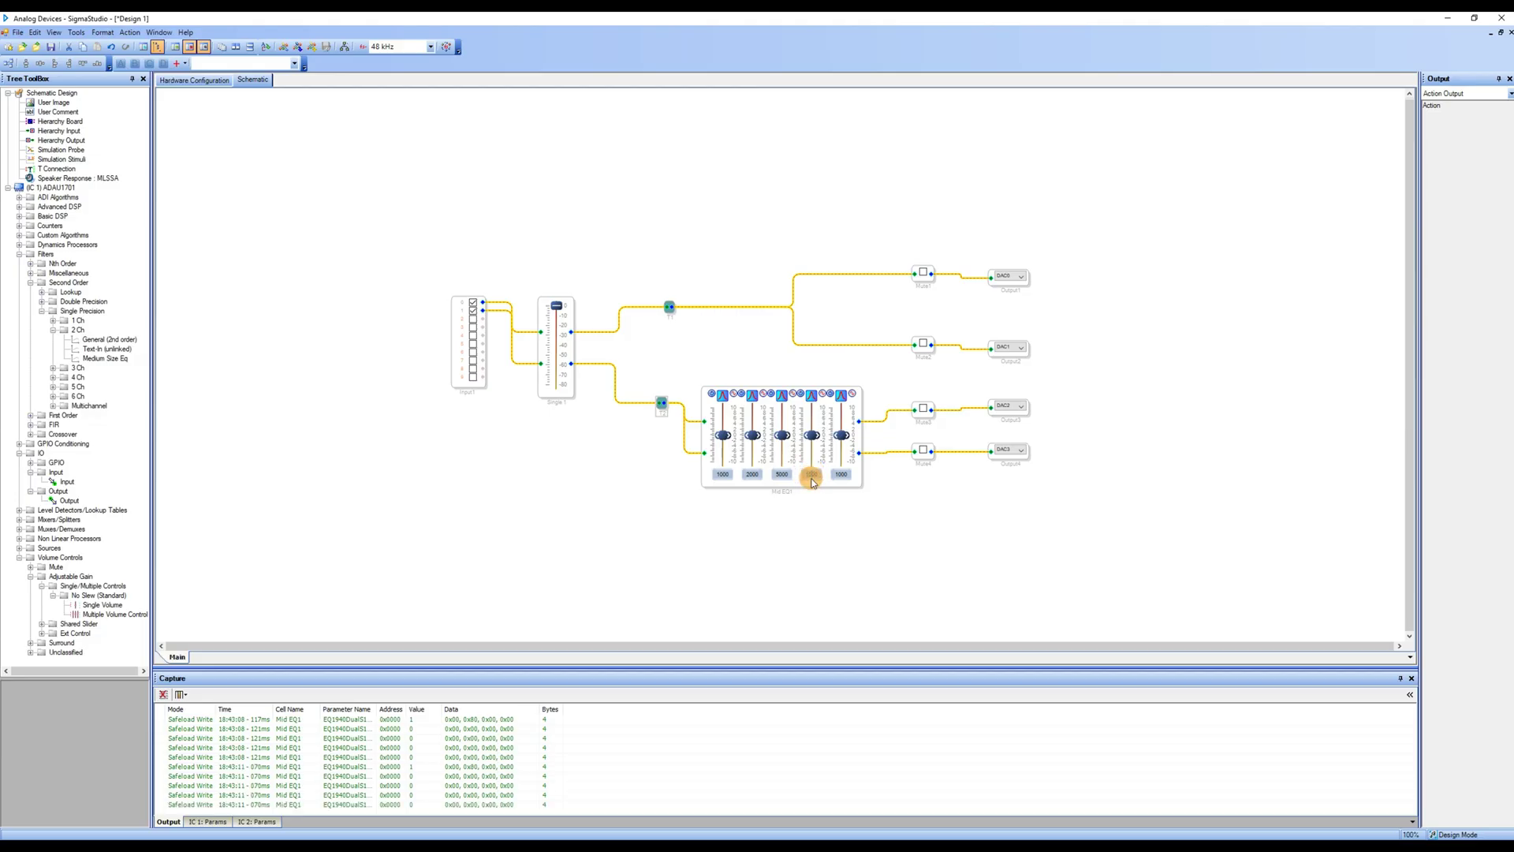
left_click(842, 474)
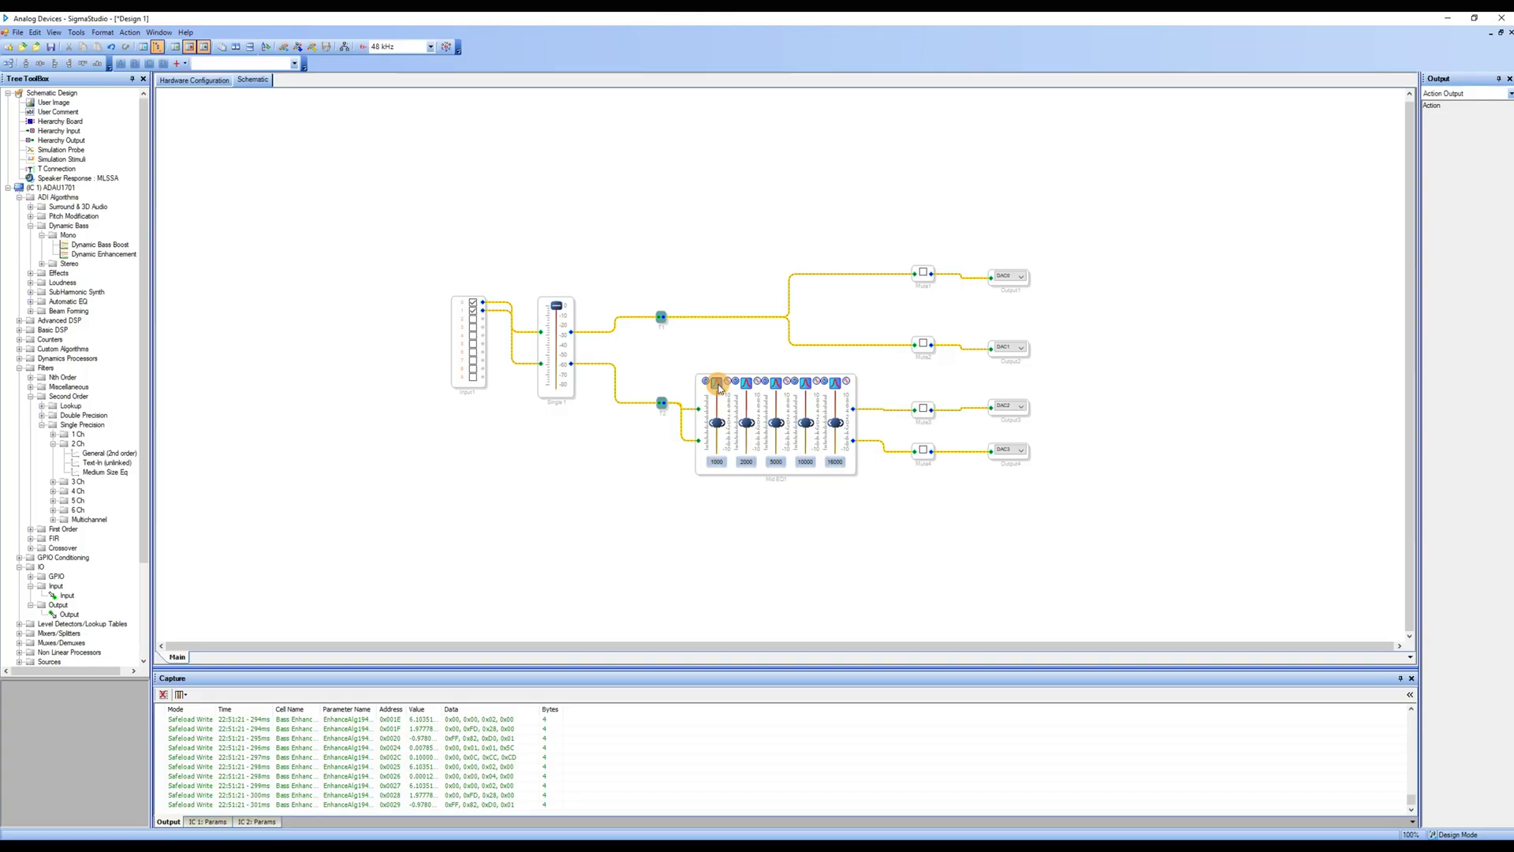
- Confirm Mid EQ1's first band filter type is Peaking EQ in EQ Settings
left_click(718, 387)
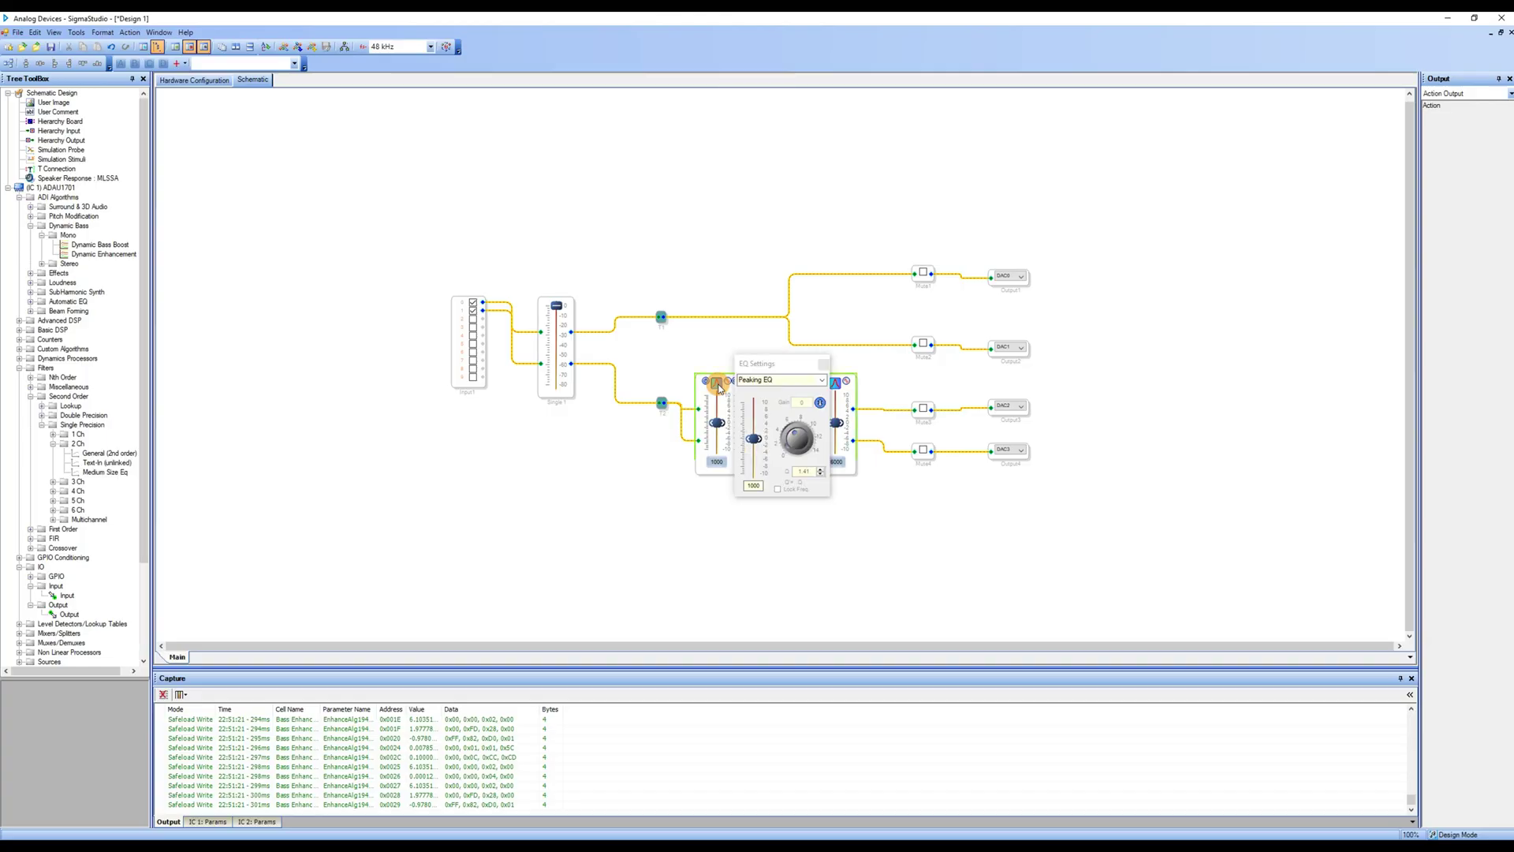
left_click(798, 382)
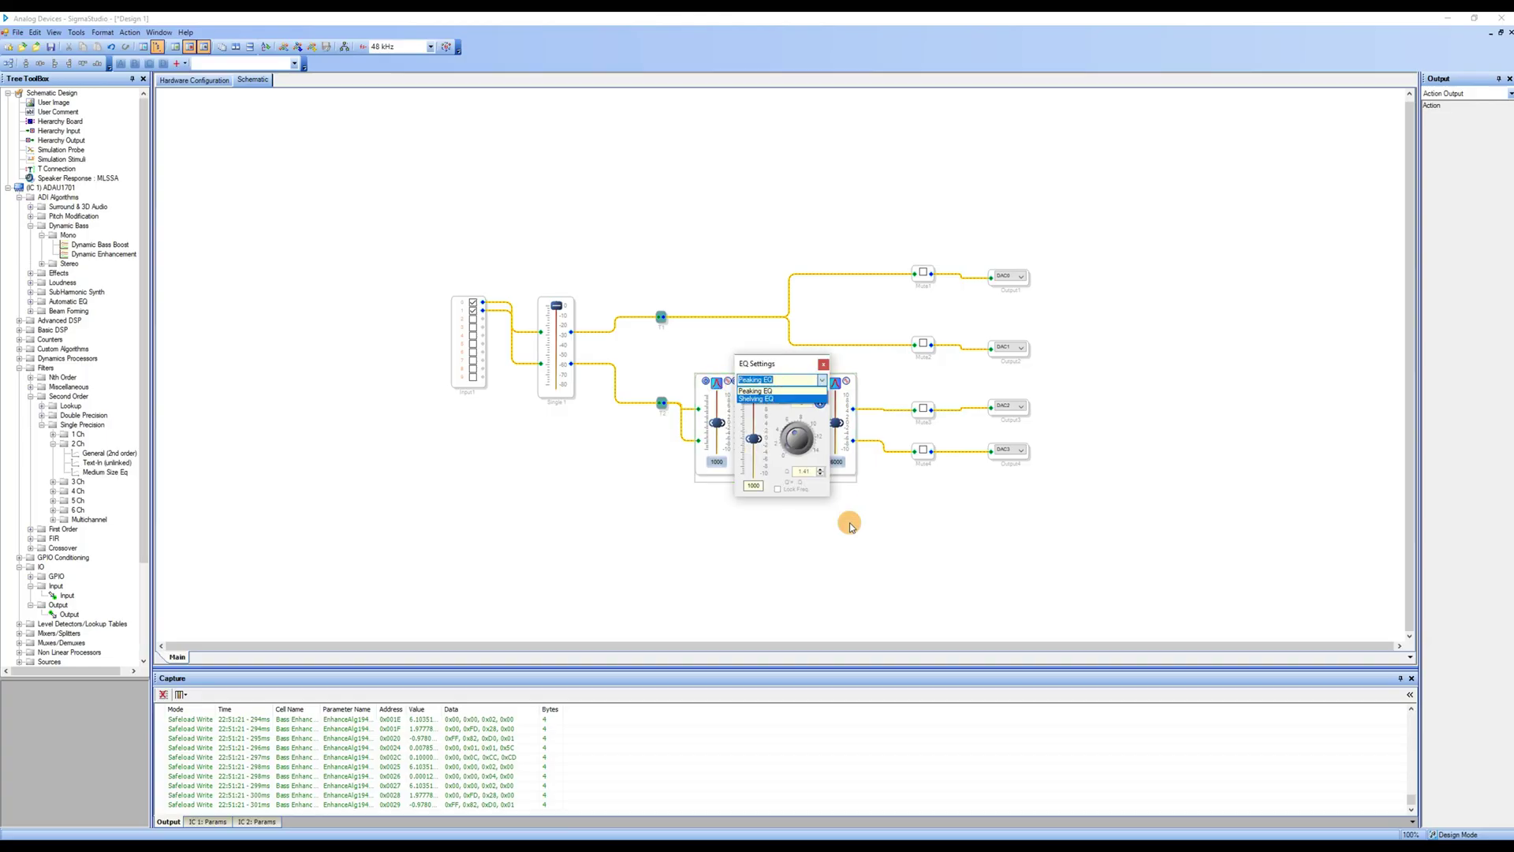
left_click(826, 397)
left_click(824, 363)
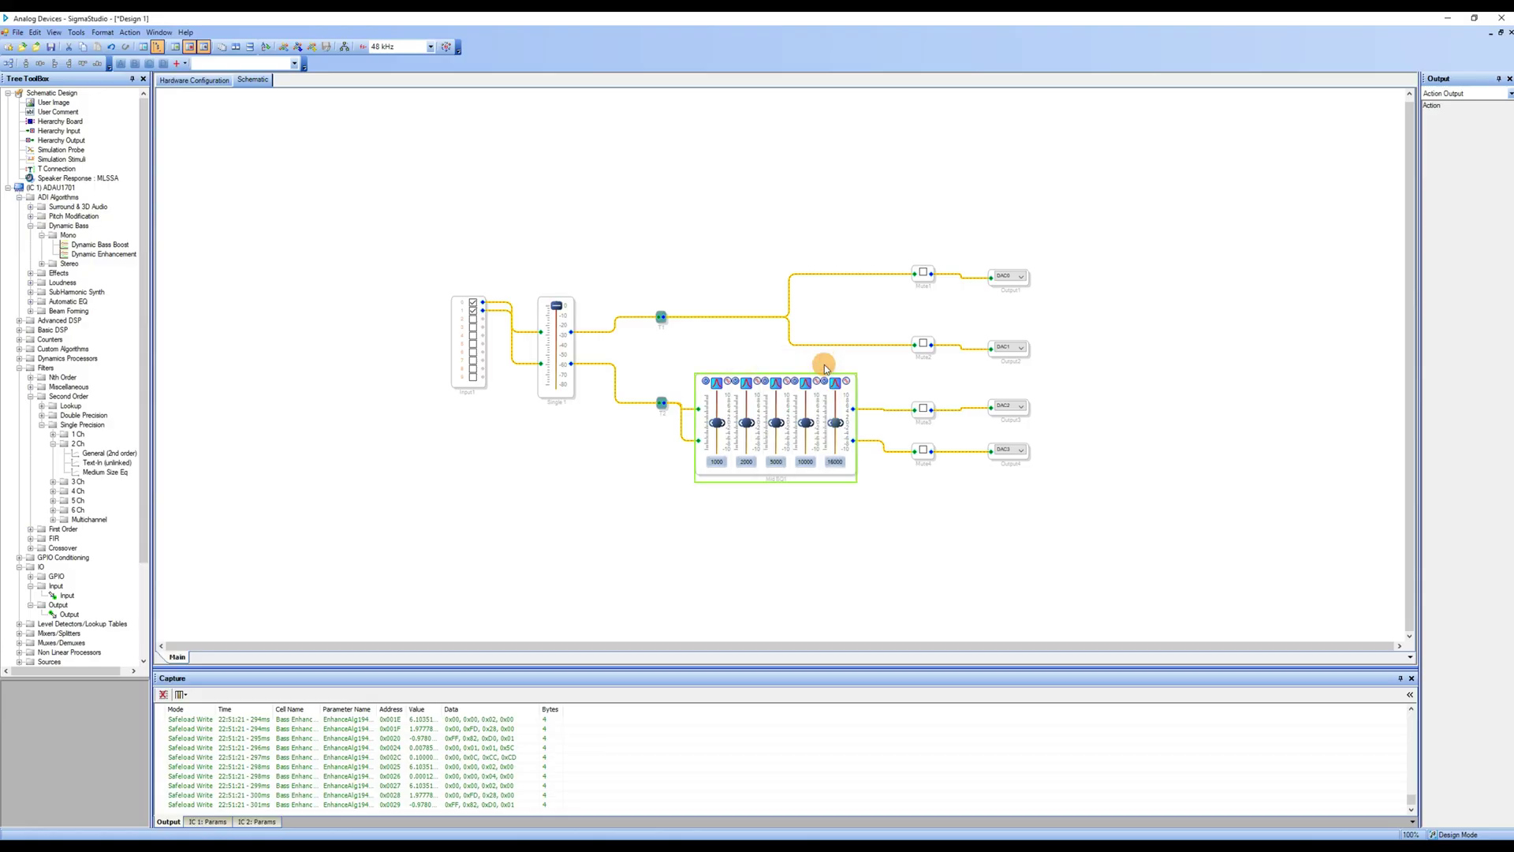
- Toggle the second band's 180-degree phase invert and bypass the fourth band
left_click(758, 385)
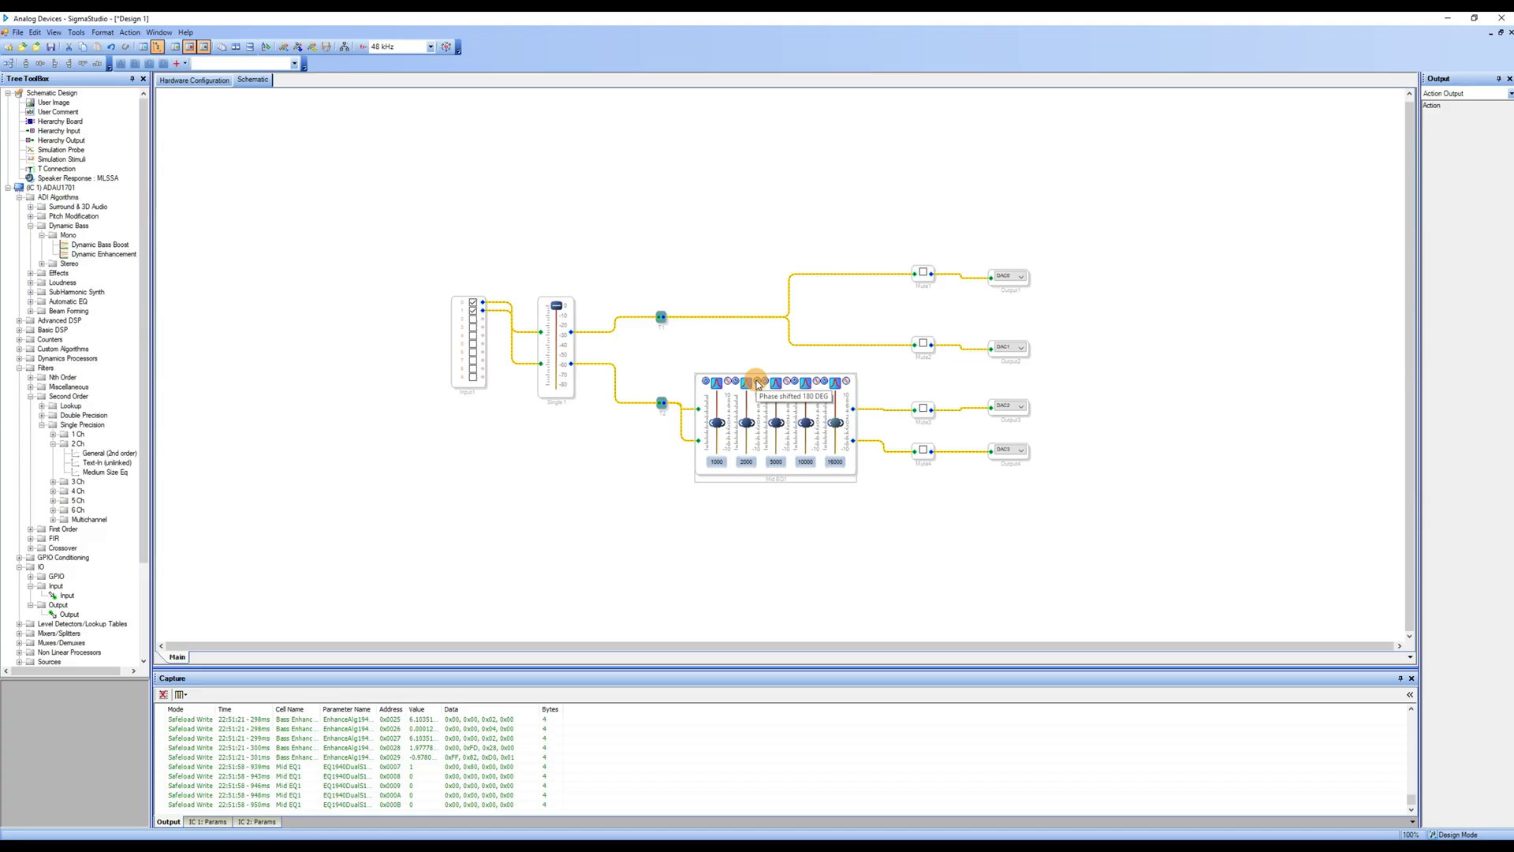
left_click(757, 385)
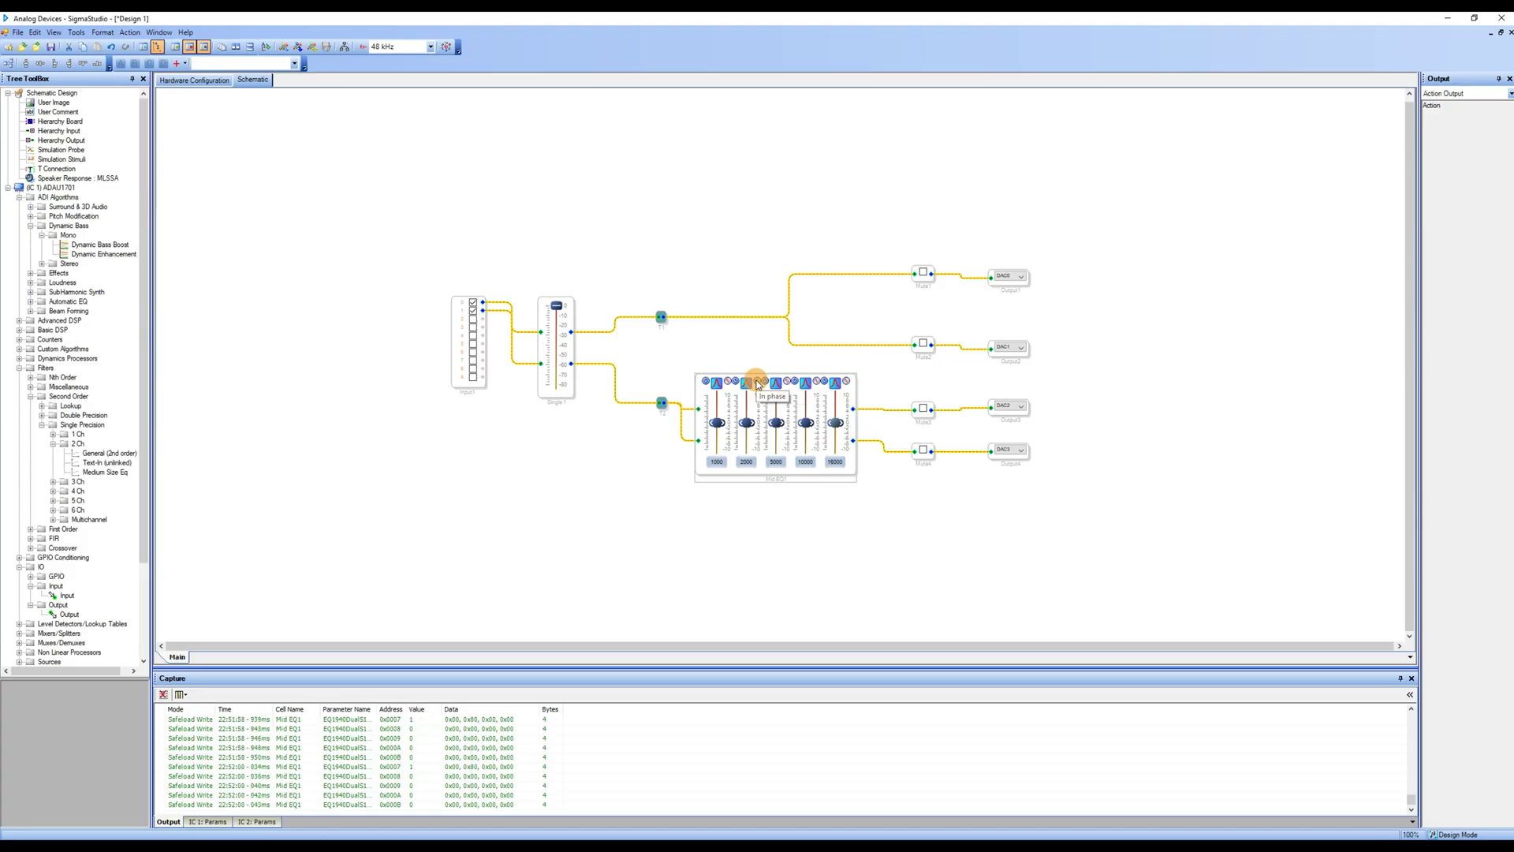
left_click(800, 383)
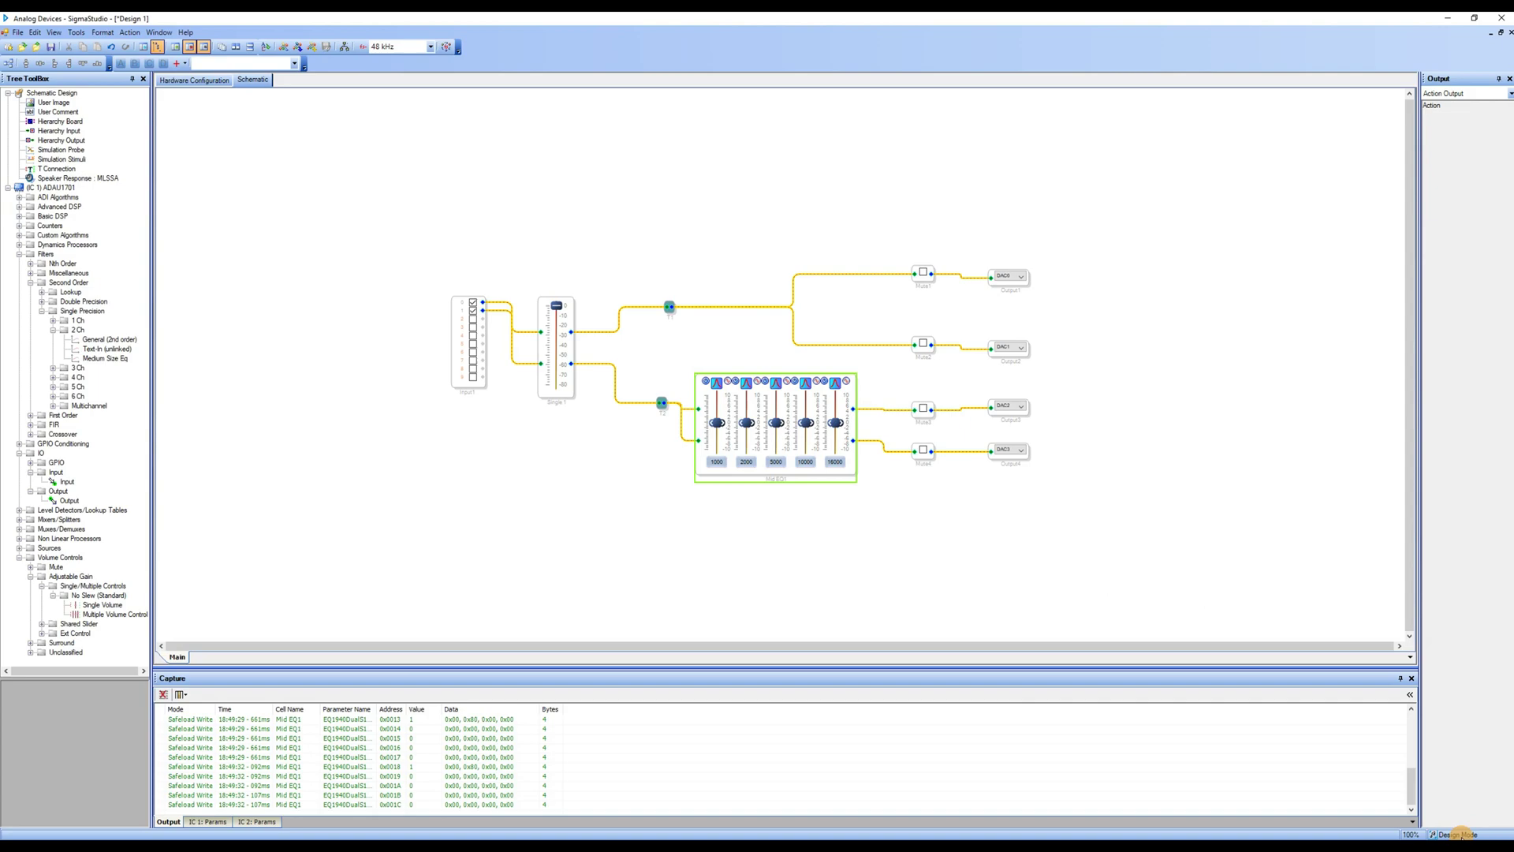
- Run Link Compile Download so the status bar reports Active: Downloaded
left_click(301, 48)
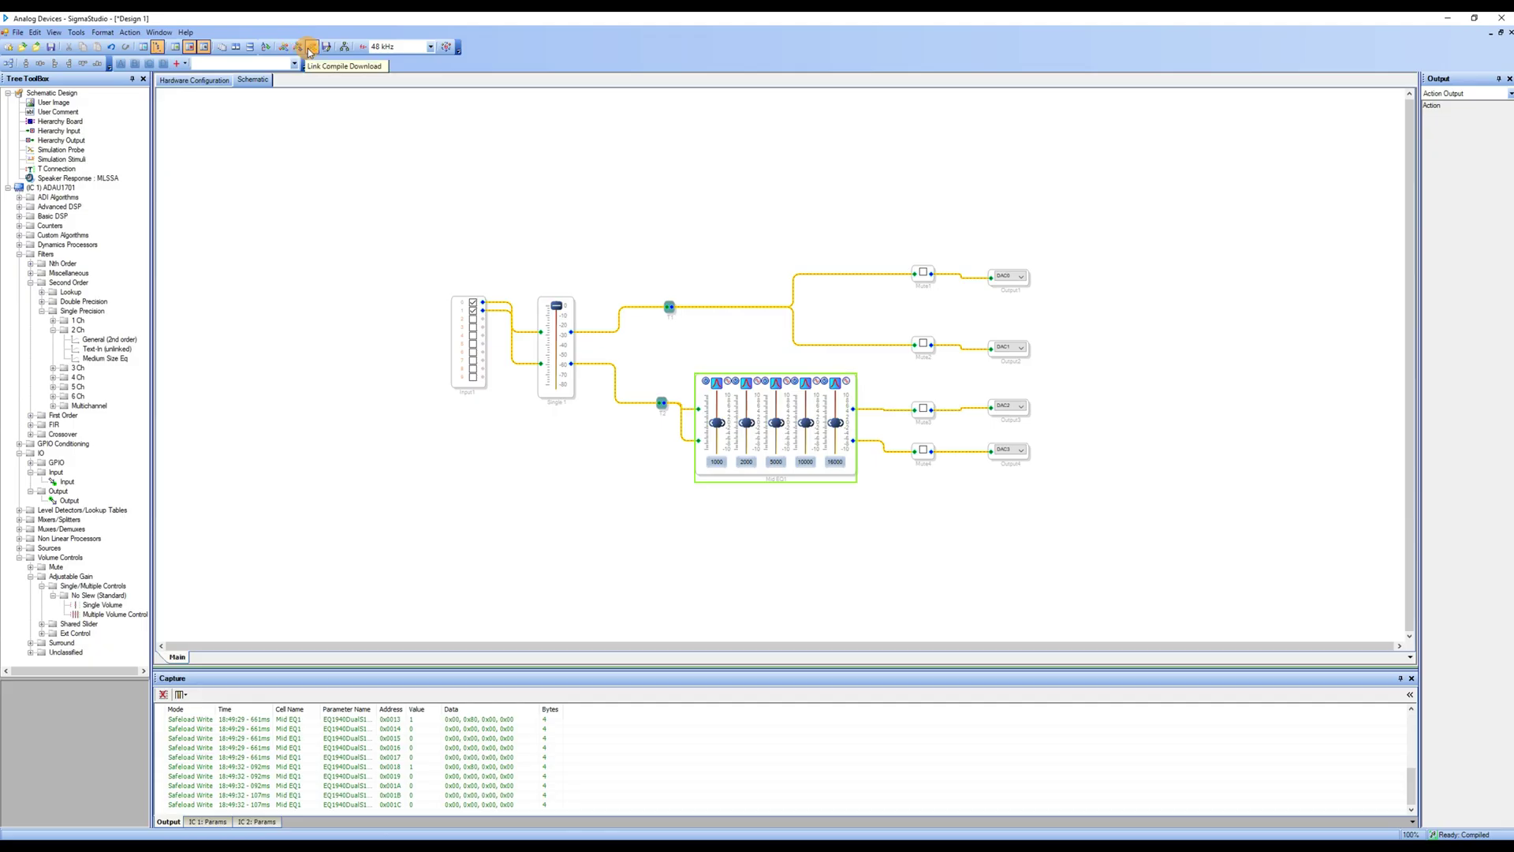
left_click(311, 48)
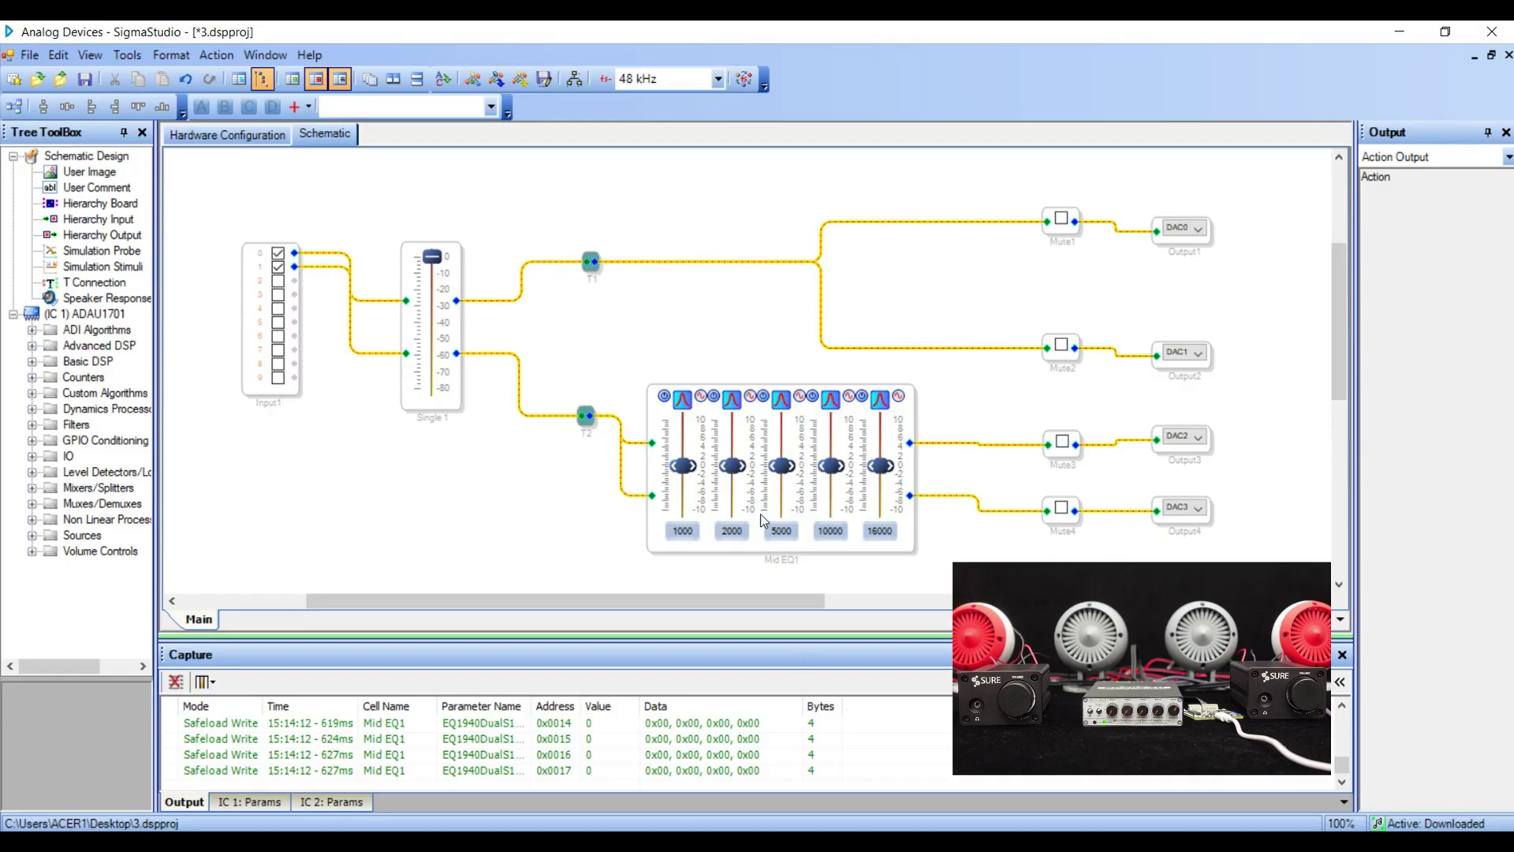
- Boost the 2000 Hz band to about 8 dB and 5000 Hz to about 7.4 dB
left_click(732, 468)
left_click_drag(733, 465, 733, 425)
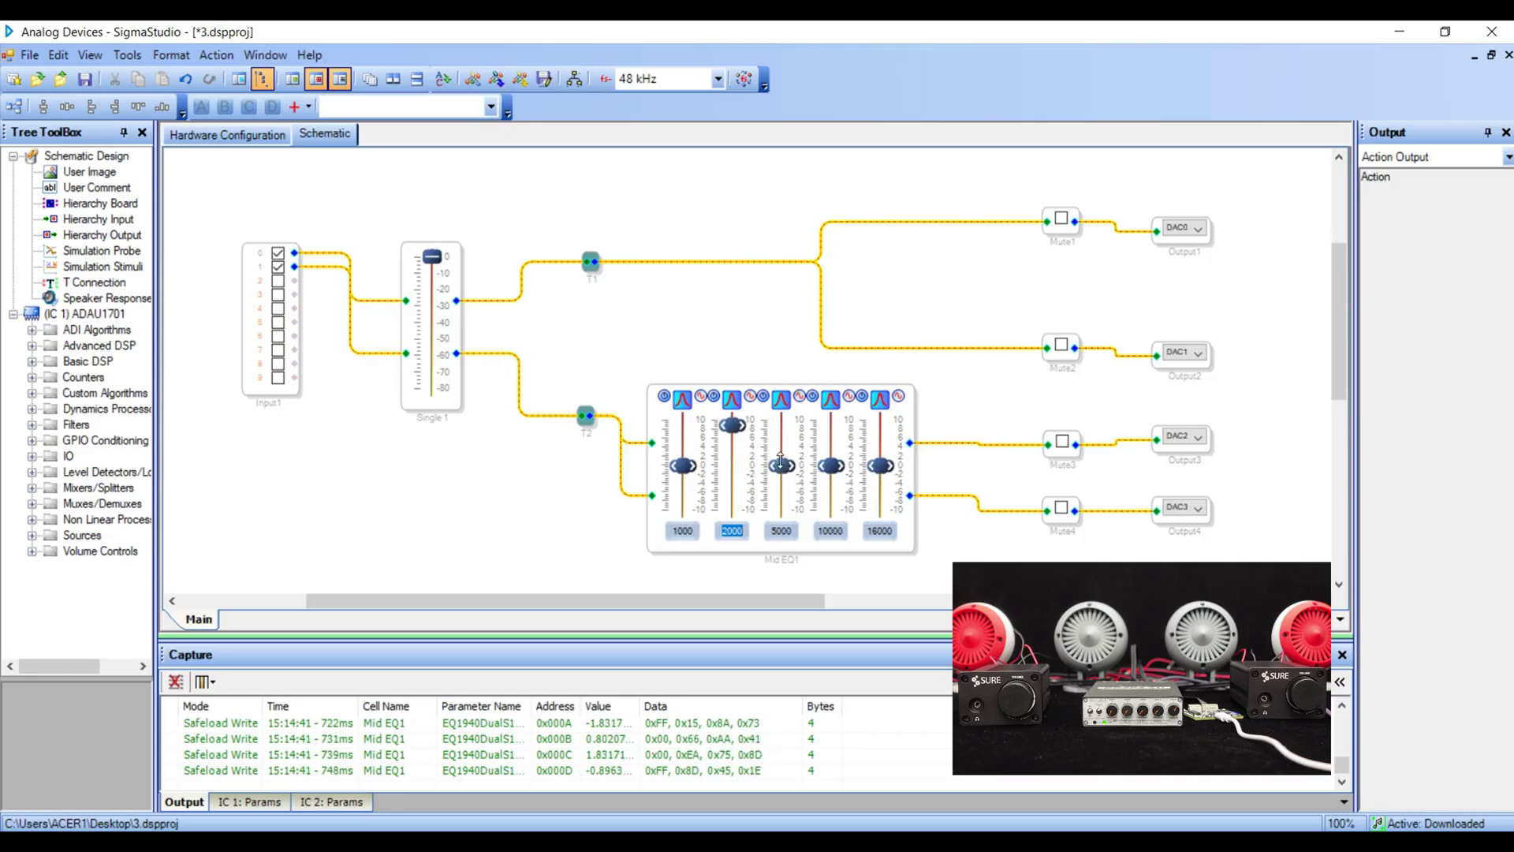
left_click_drag(780, 471, 832, 425)
left_click(830, 465)
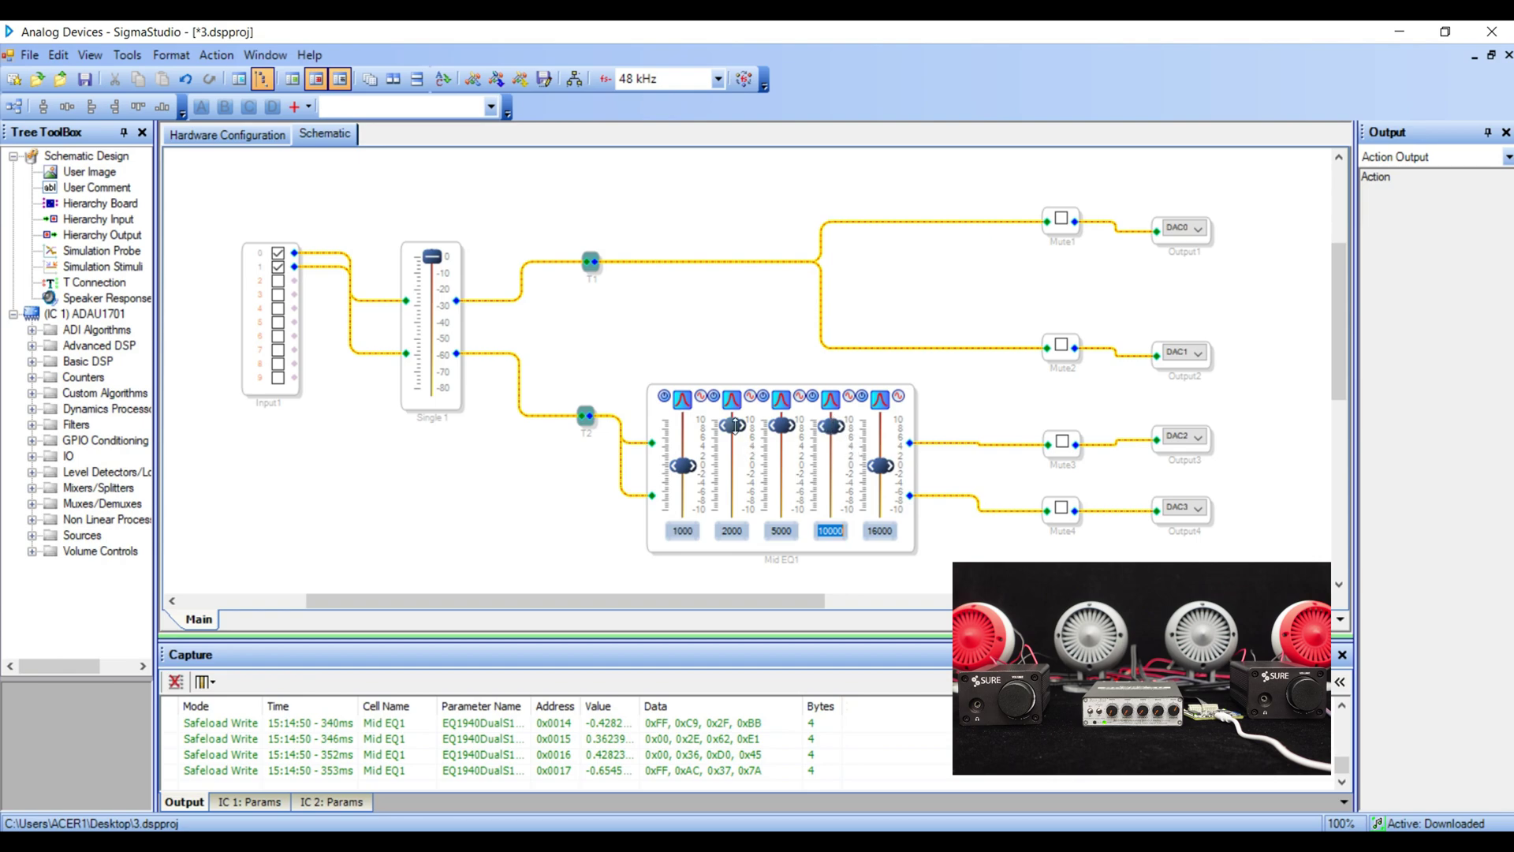
- Lower the 2000 Hz band to about 1.6 dB and cut 5000 Hz to about -6.8 dB
left_click_drag(735, 425, 736, 494)
left_click(788, 447)
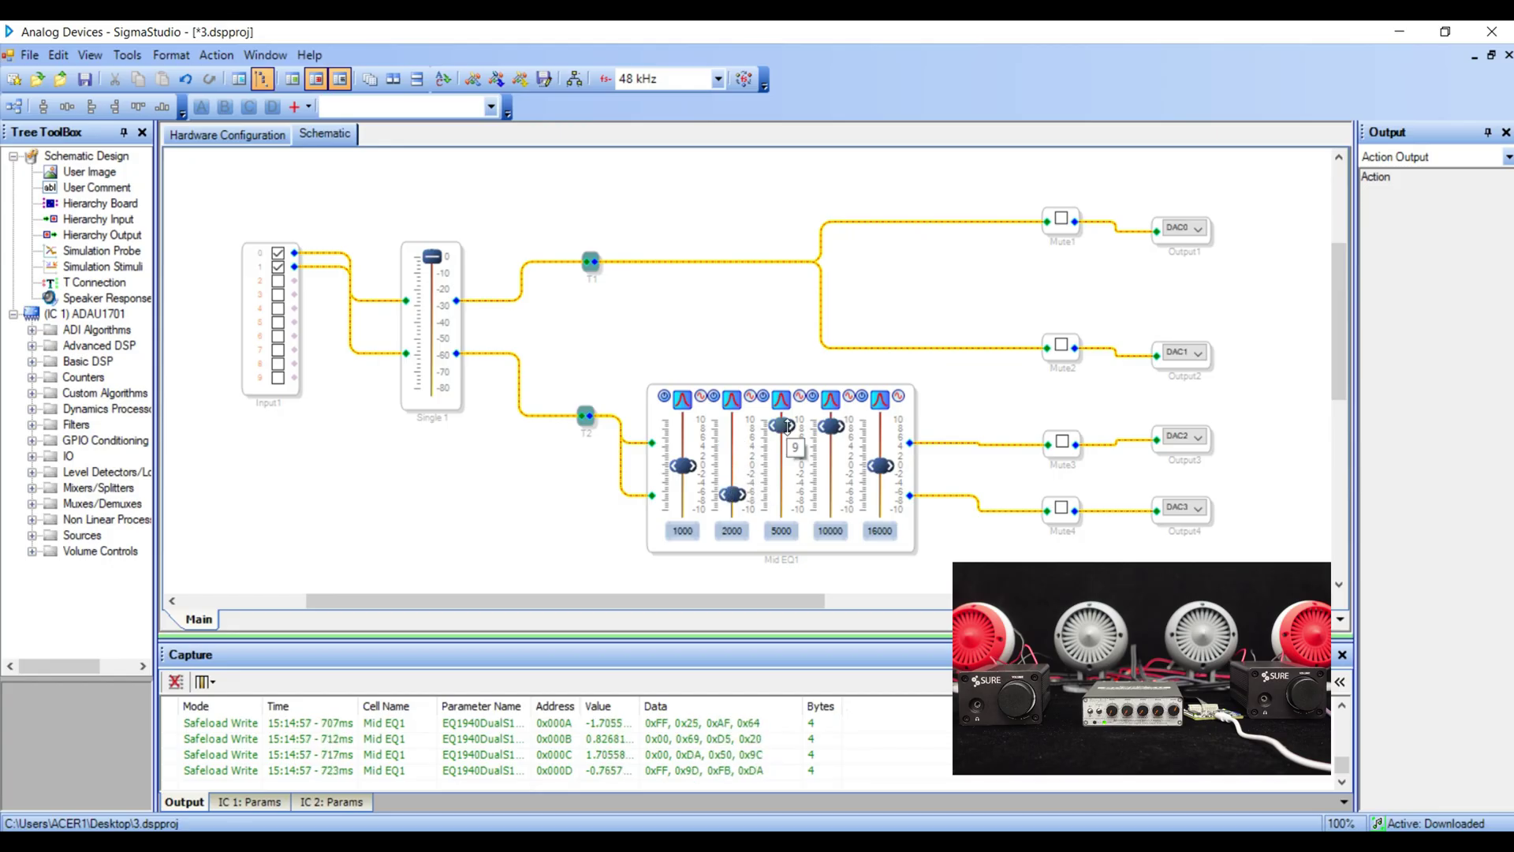
left_click_drag(788, 448, 782, 500)
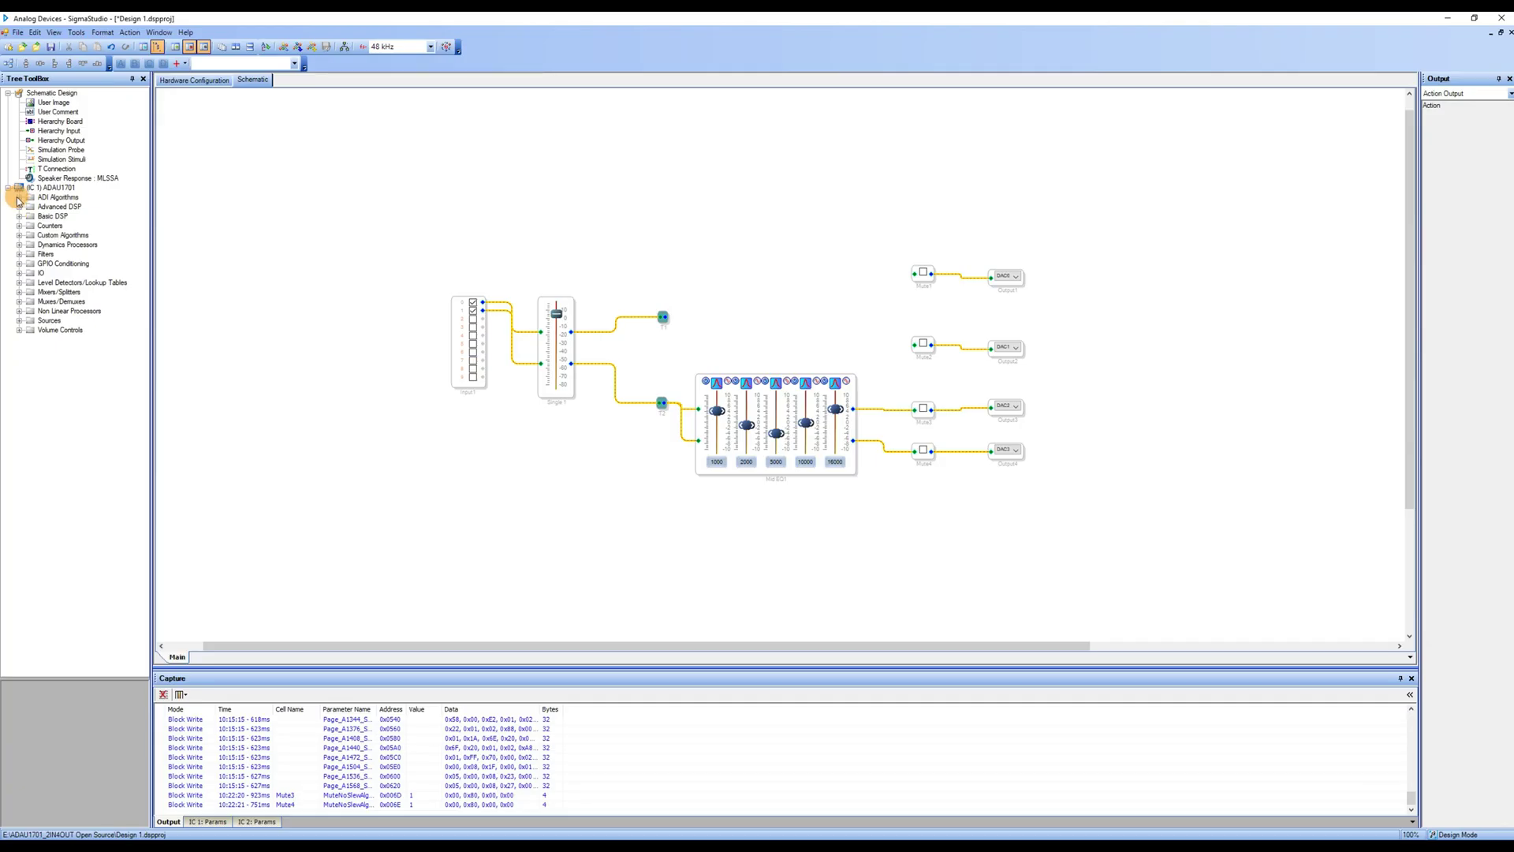
- Place a mono Dynamic Bass Boost block from ADI Algorithms above the EQ
left_click(18, 198)
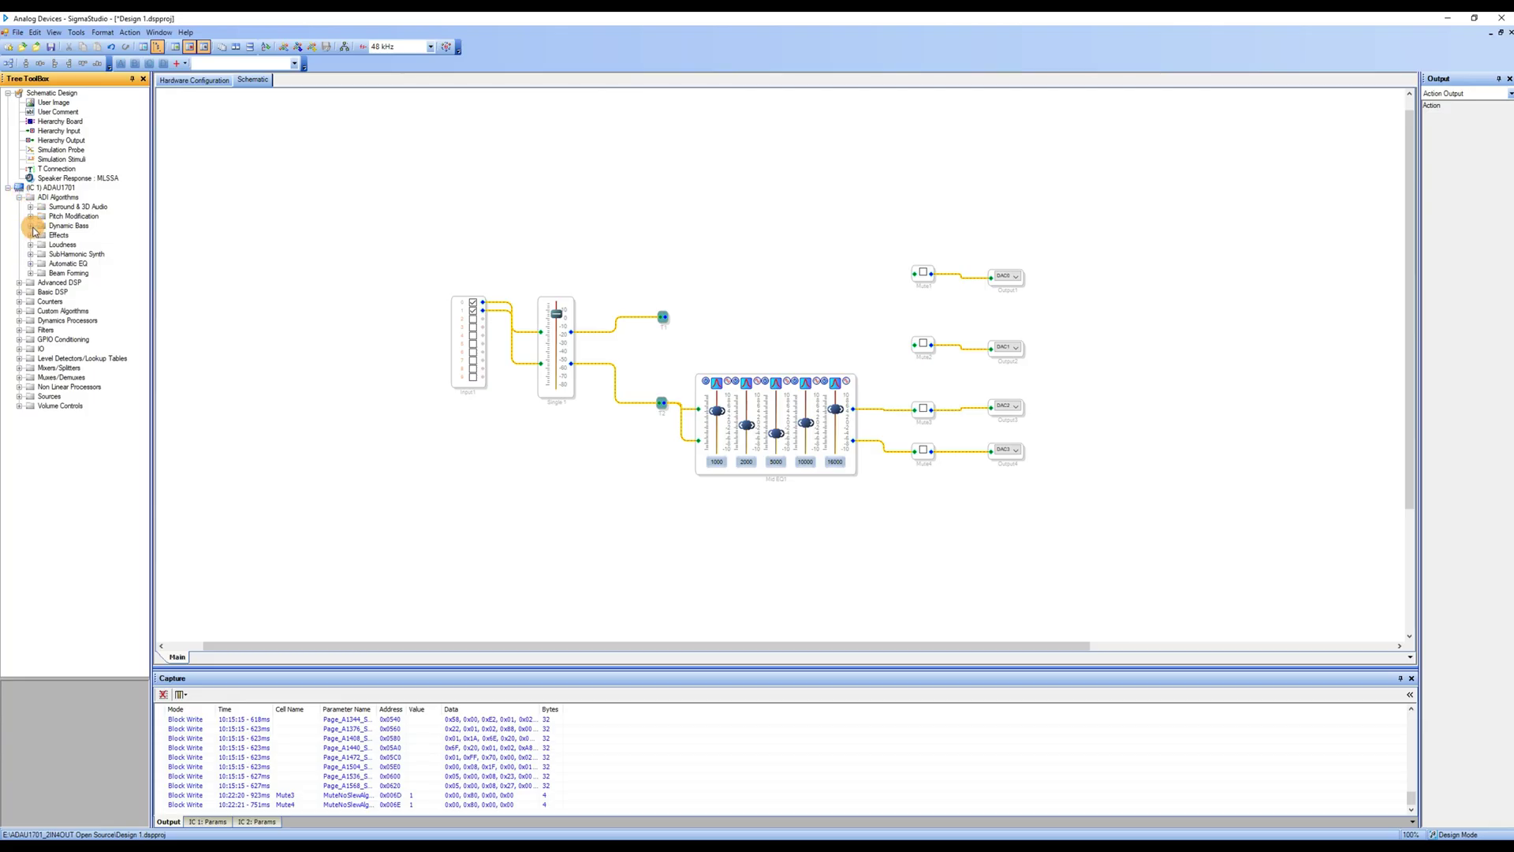
left_click(31, 226)
left_click(41, 235)
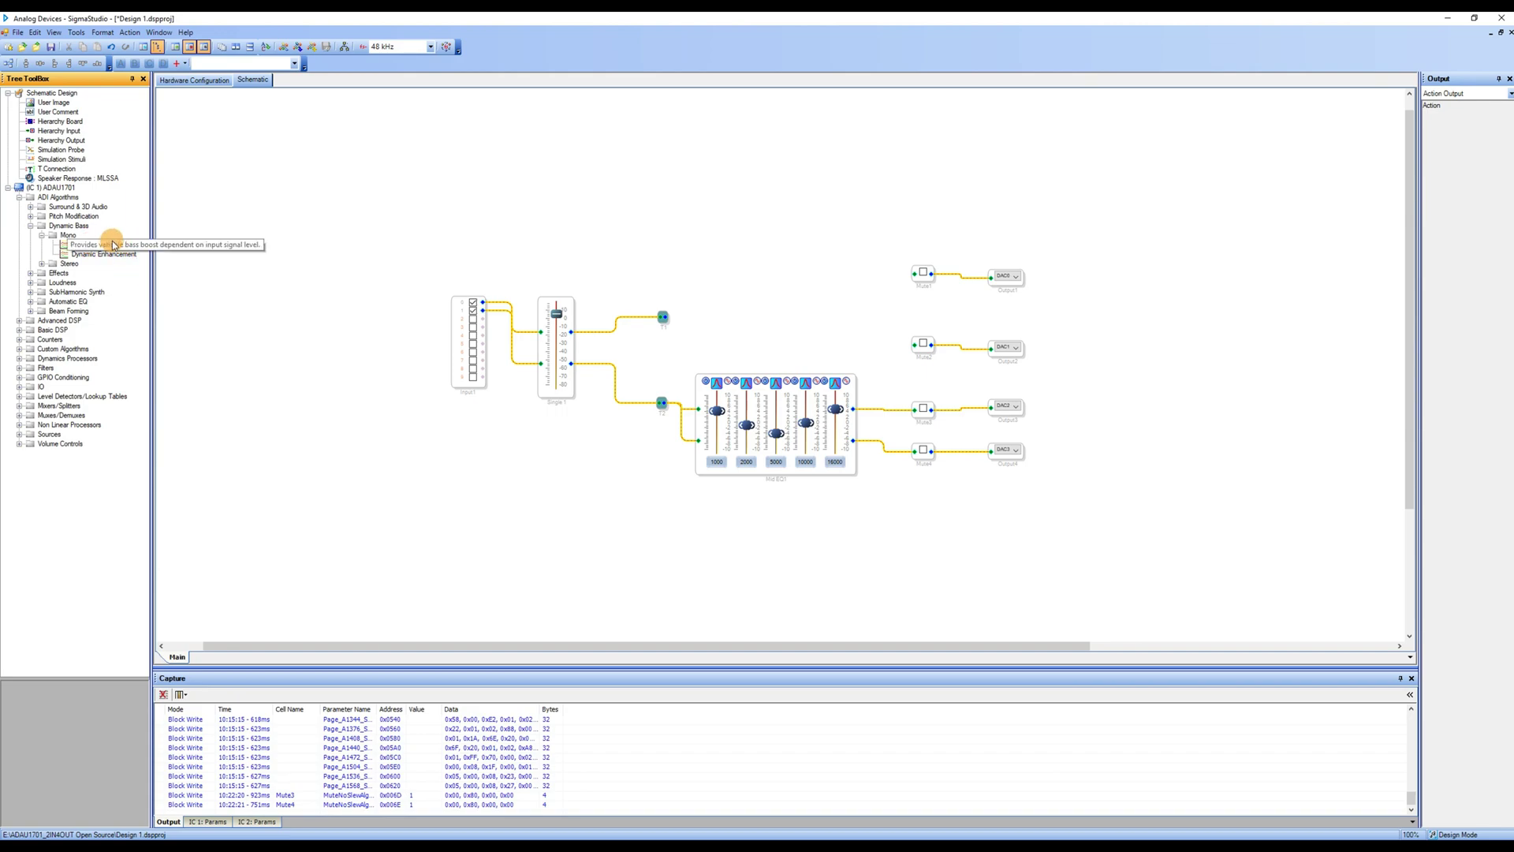
left_click_drag(115, 244, 764, 210)
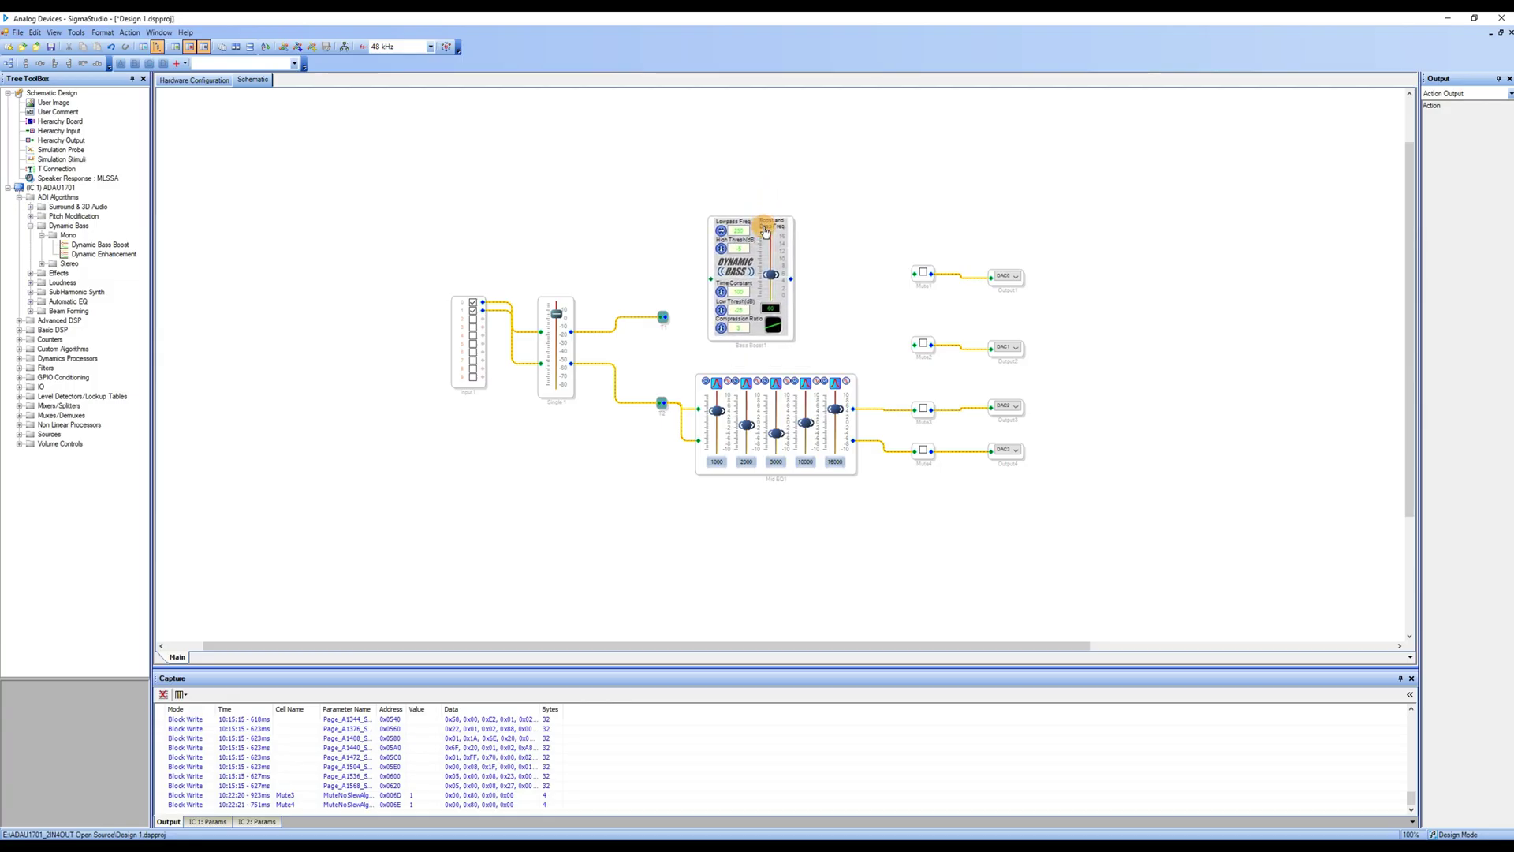
left_click(763, 214)
- Add a second Mono Dynamic Bass Boost algorithm and wire T1 into both its inputs
right_click(755, 343)
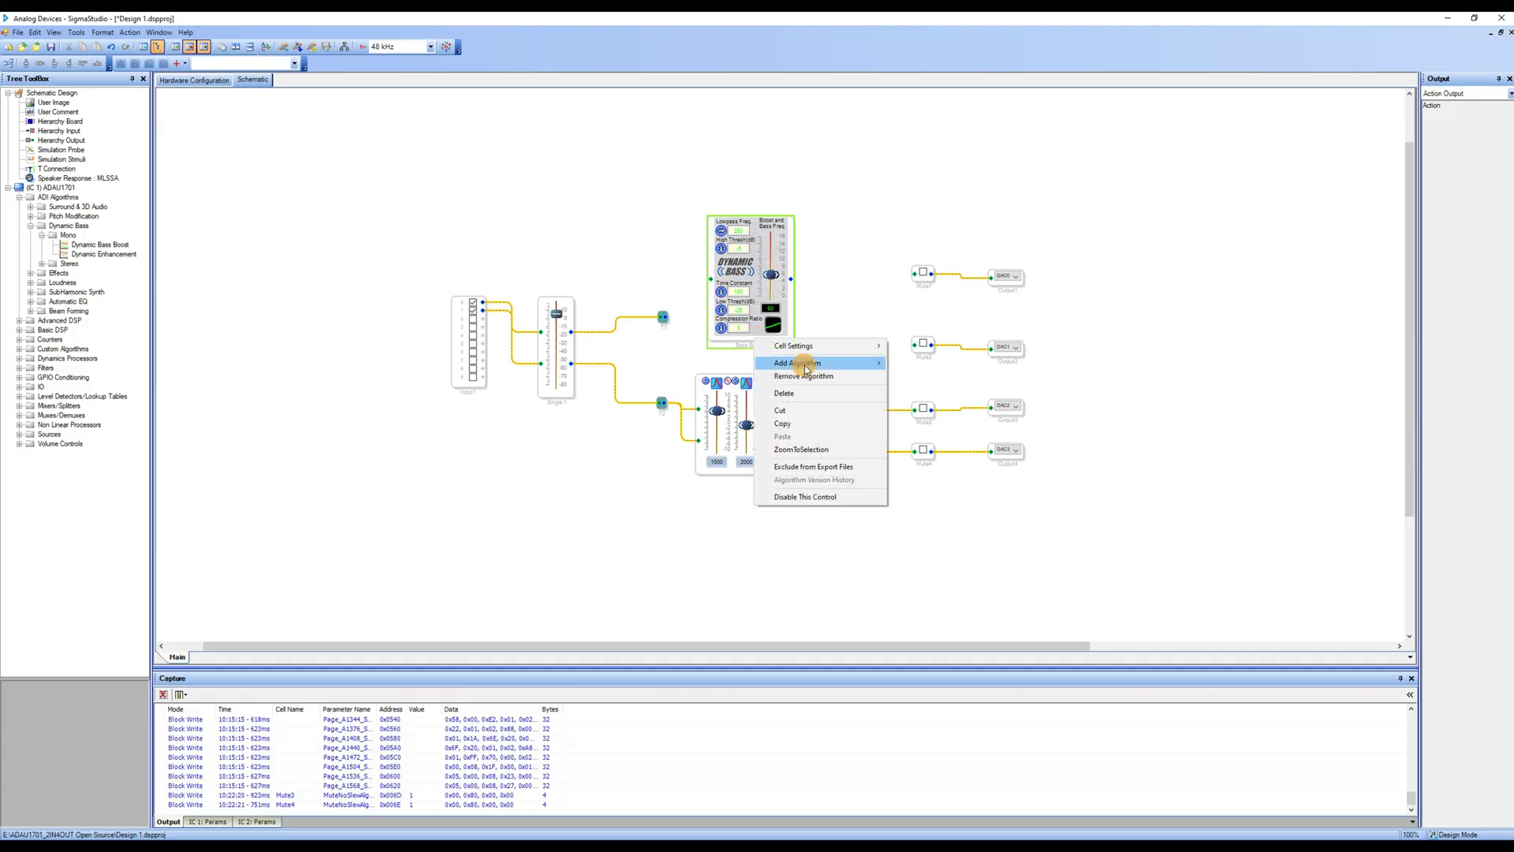
mouse_move(820, 363)
mouse_move(912, 365)
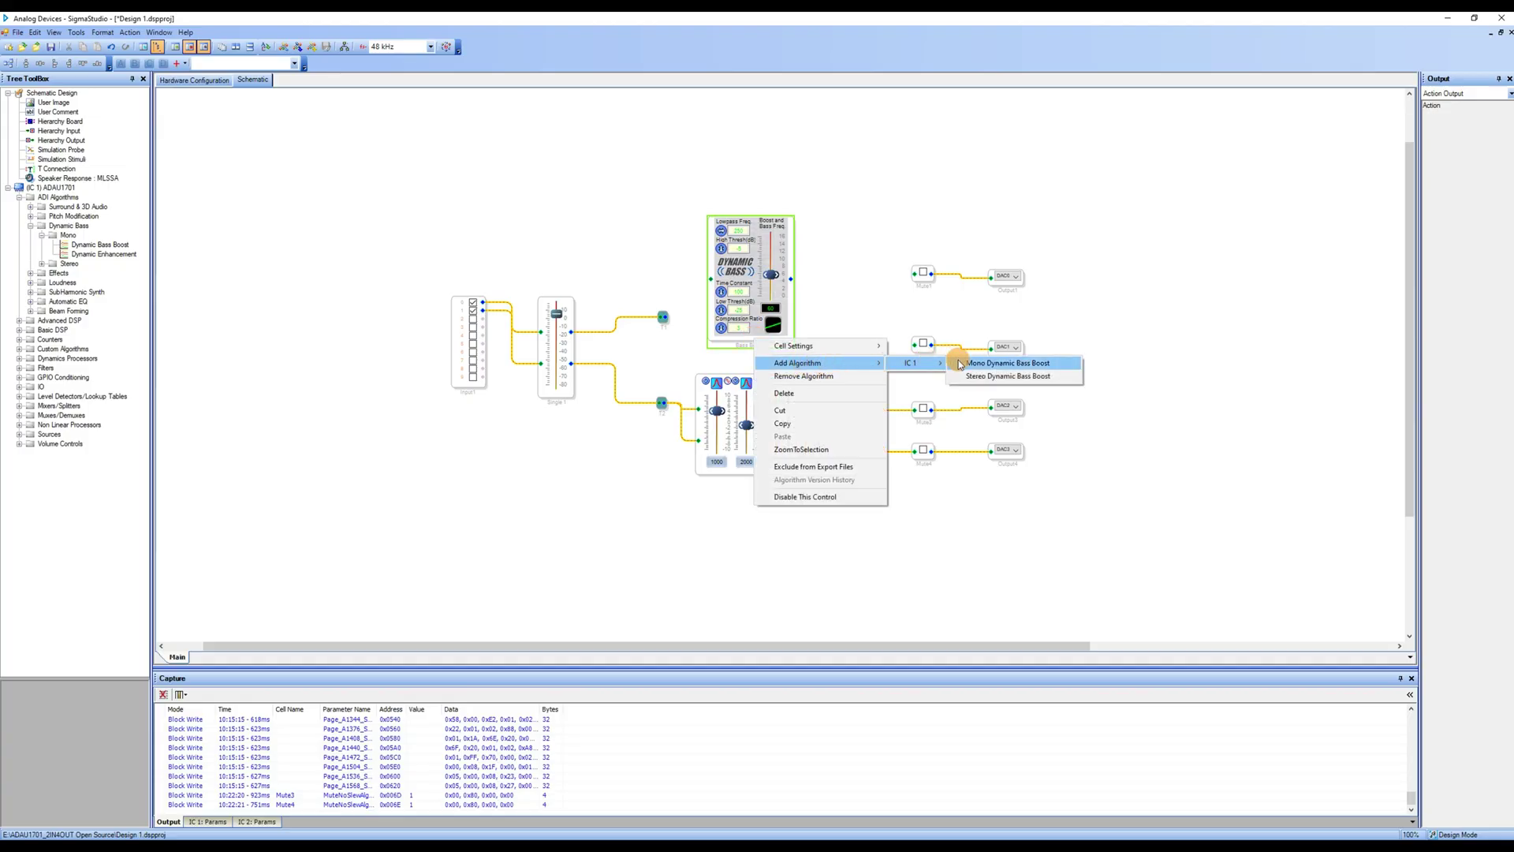
left_click(961, 359)
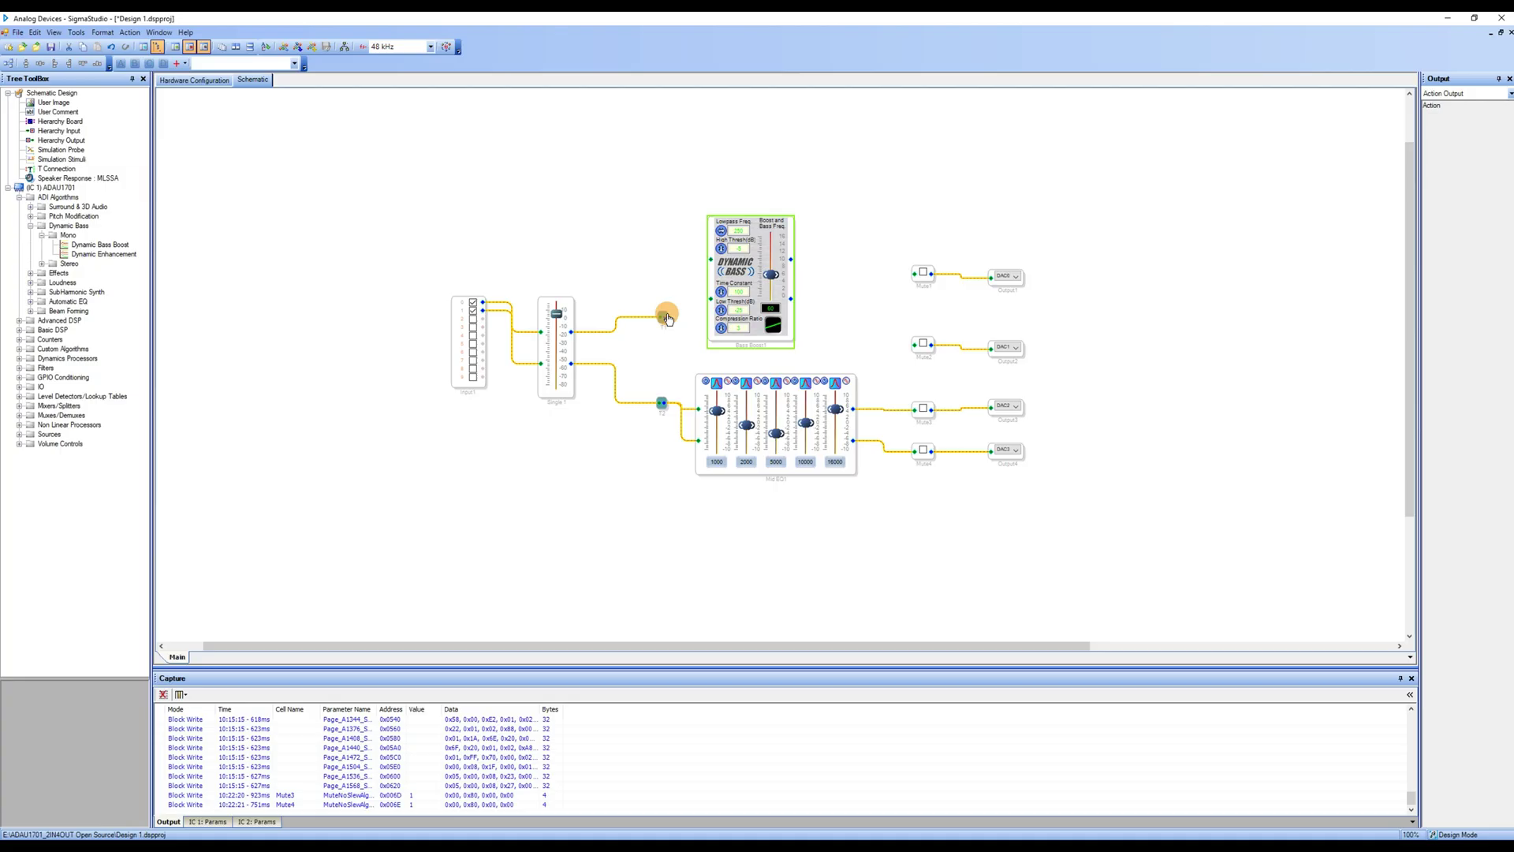
left_click_drag(665, 317, 711, 258)
left_click_drag(667, 319, 764, 318)
- Add a Stereo Switch Nx2 (Switch > No Slew > 2 Ch) to the right of the bass boost
left_click(19, 417)
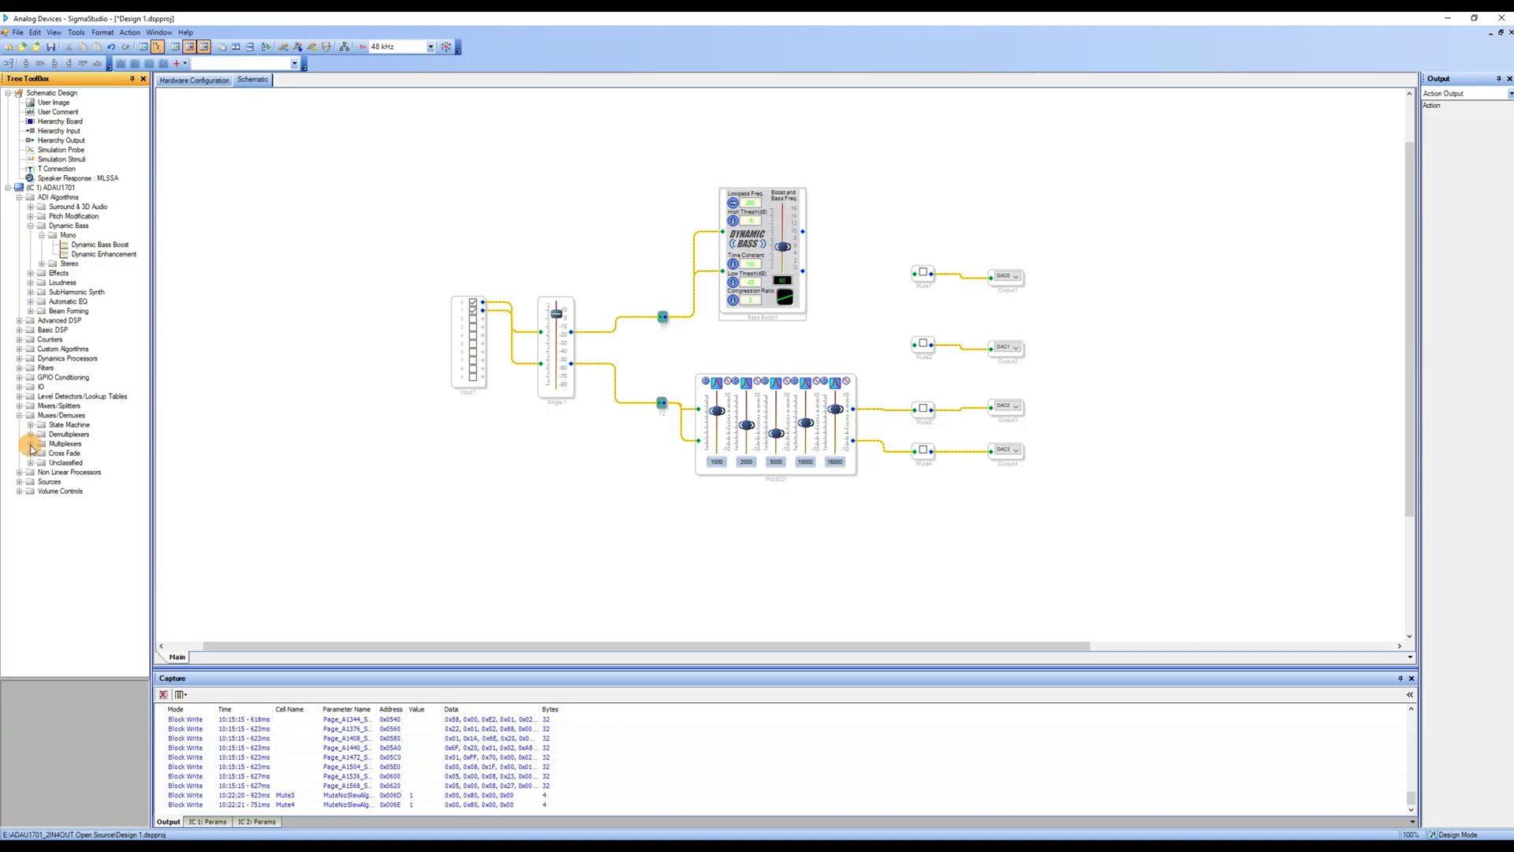
left_click(35, 446)
left_click(32, 446)
left_click(70, 462)
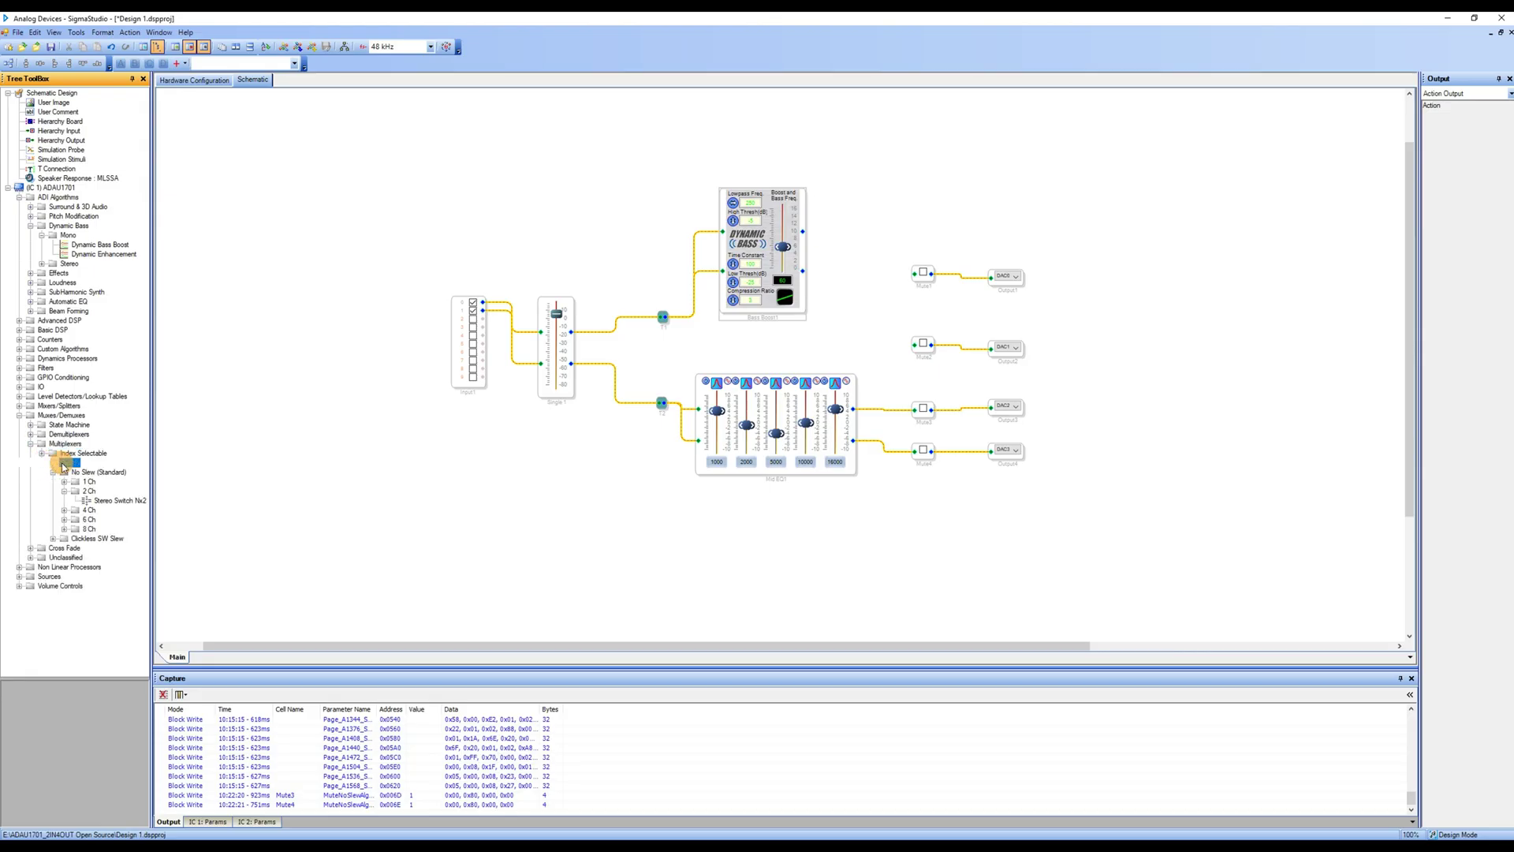
left_click_drag(103, 500, 862, 323)
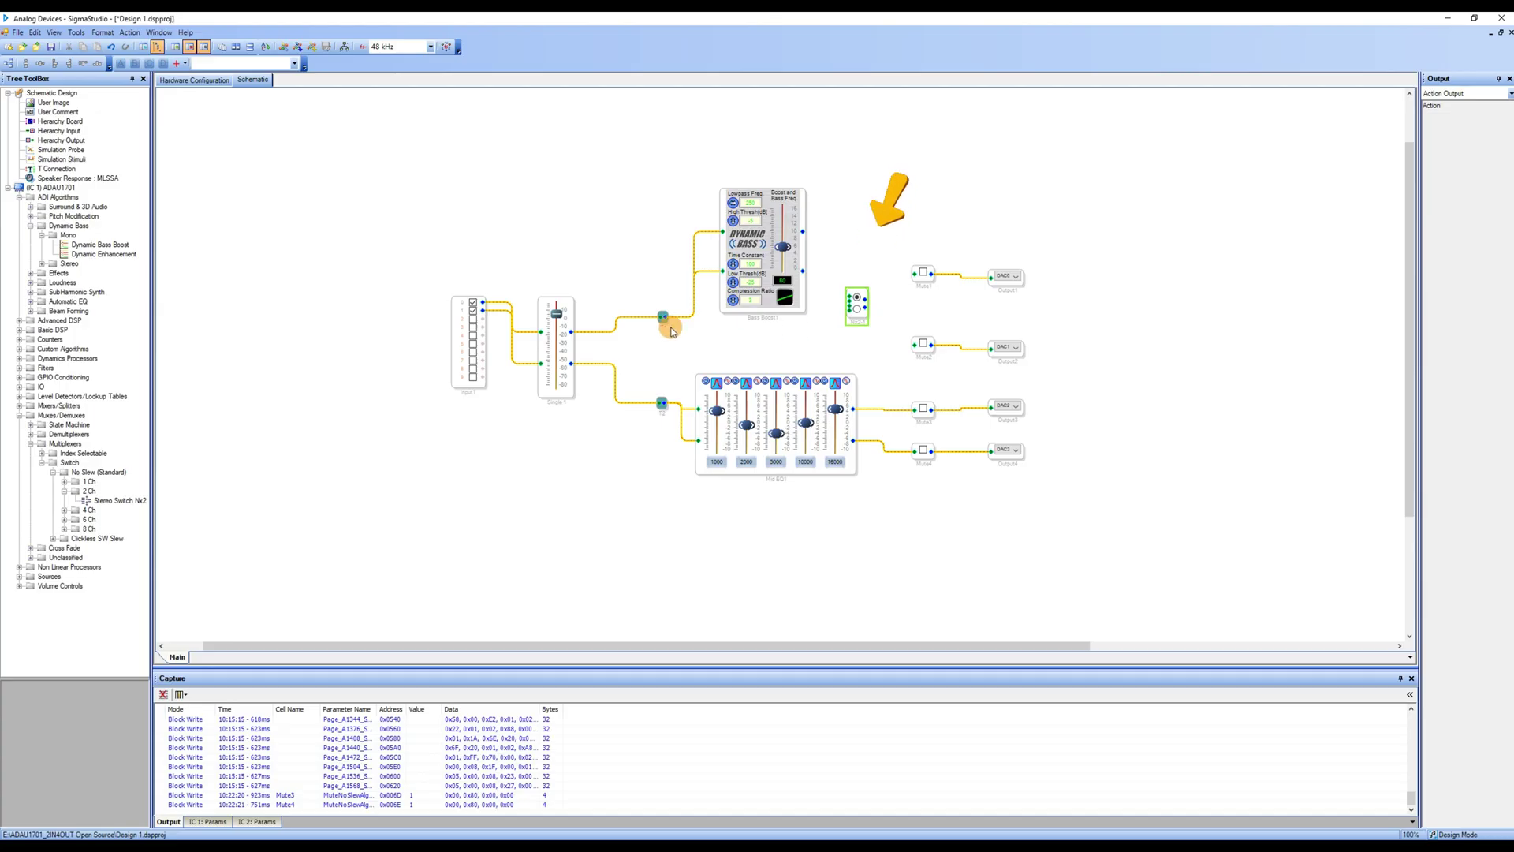
- Wire the Bass Boost1 outputs and T1 signal into the Nx2 switch, then neaten the block layout
left_click_drag(803, 231, 912, 344)
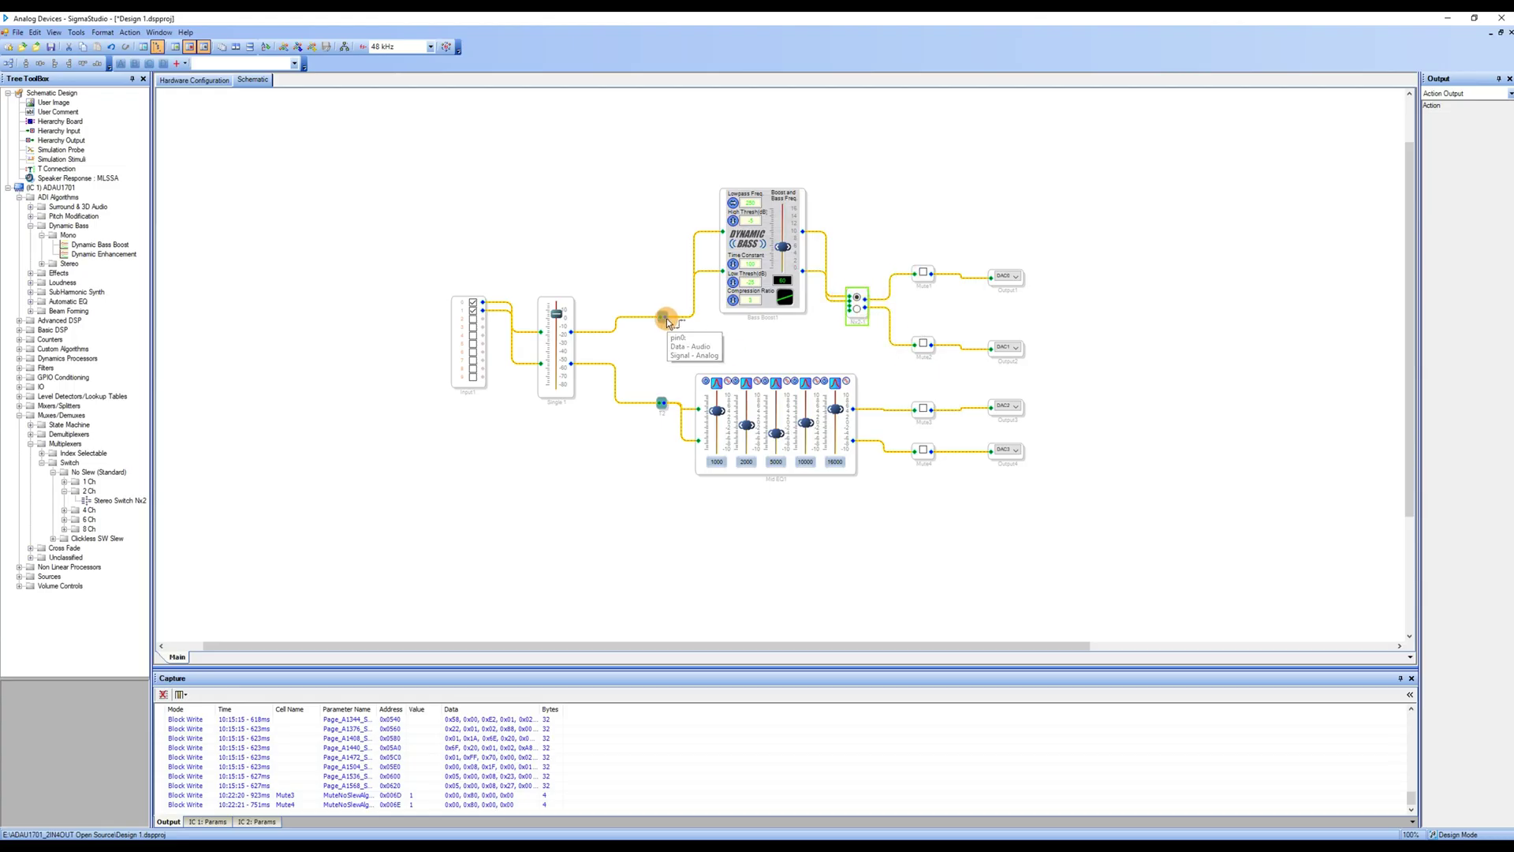
left_click_drag(667, 322, 852, 347)
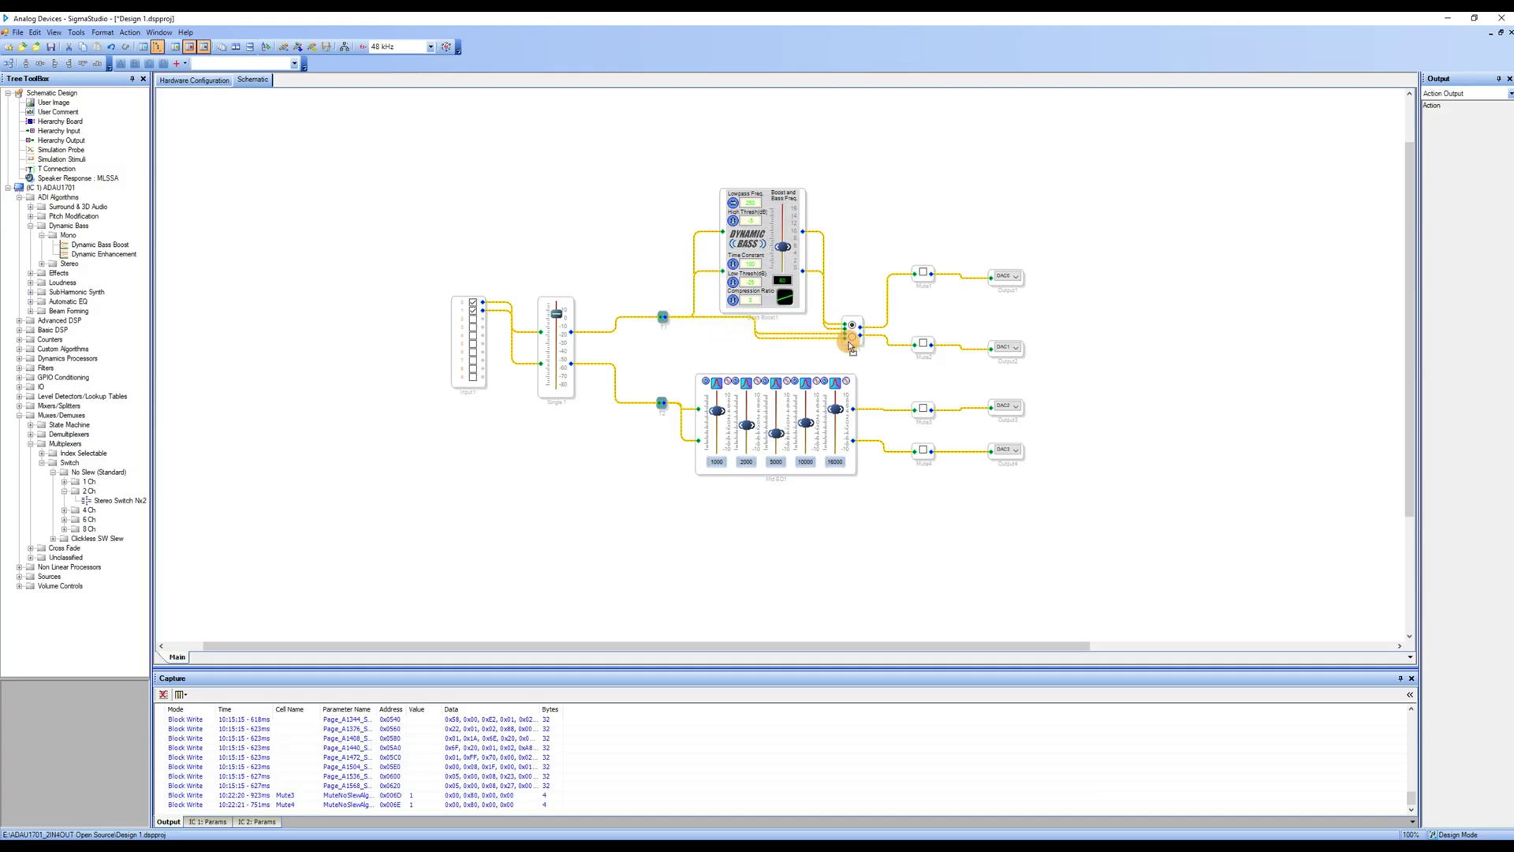
left_click_drag(771, 306, 750, 295)
left_click(750, 324)
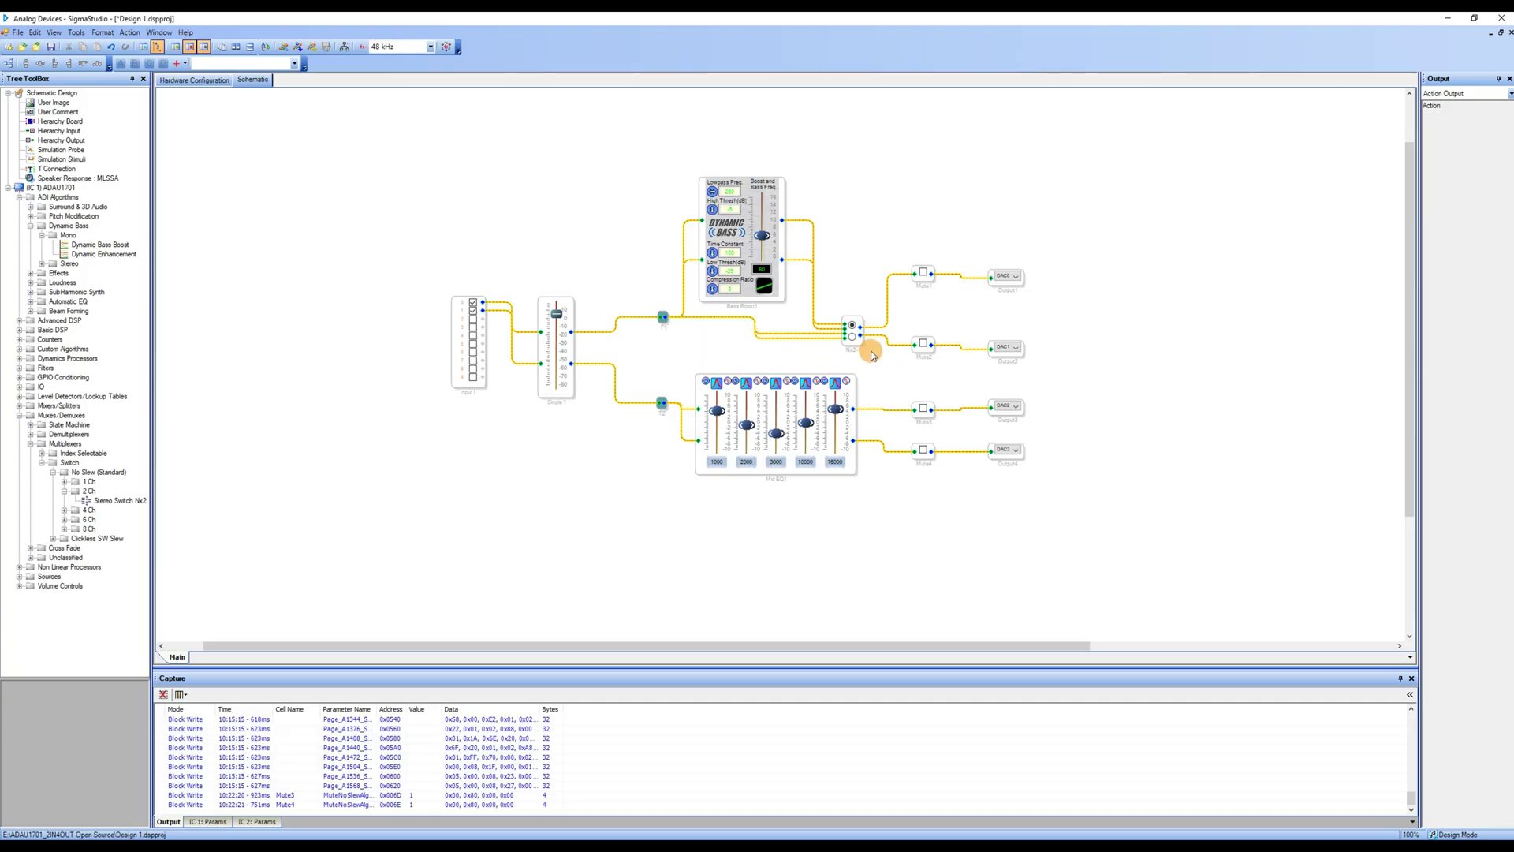
left_click_drag(859, 351, 875, 350)
left_click_drag(757, 300, 768, 295)
left_click_drag(665, 323, 665, 339)
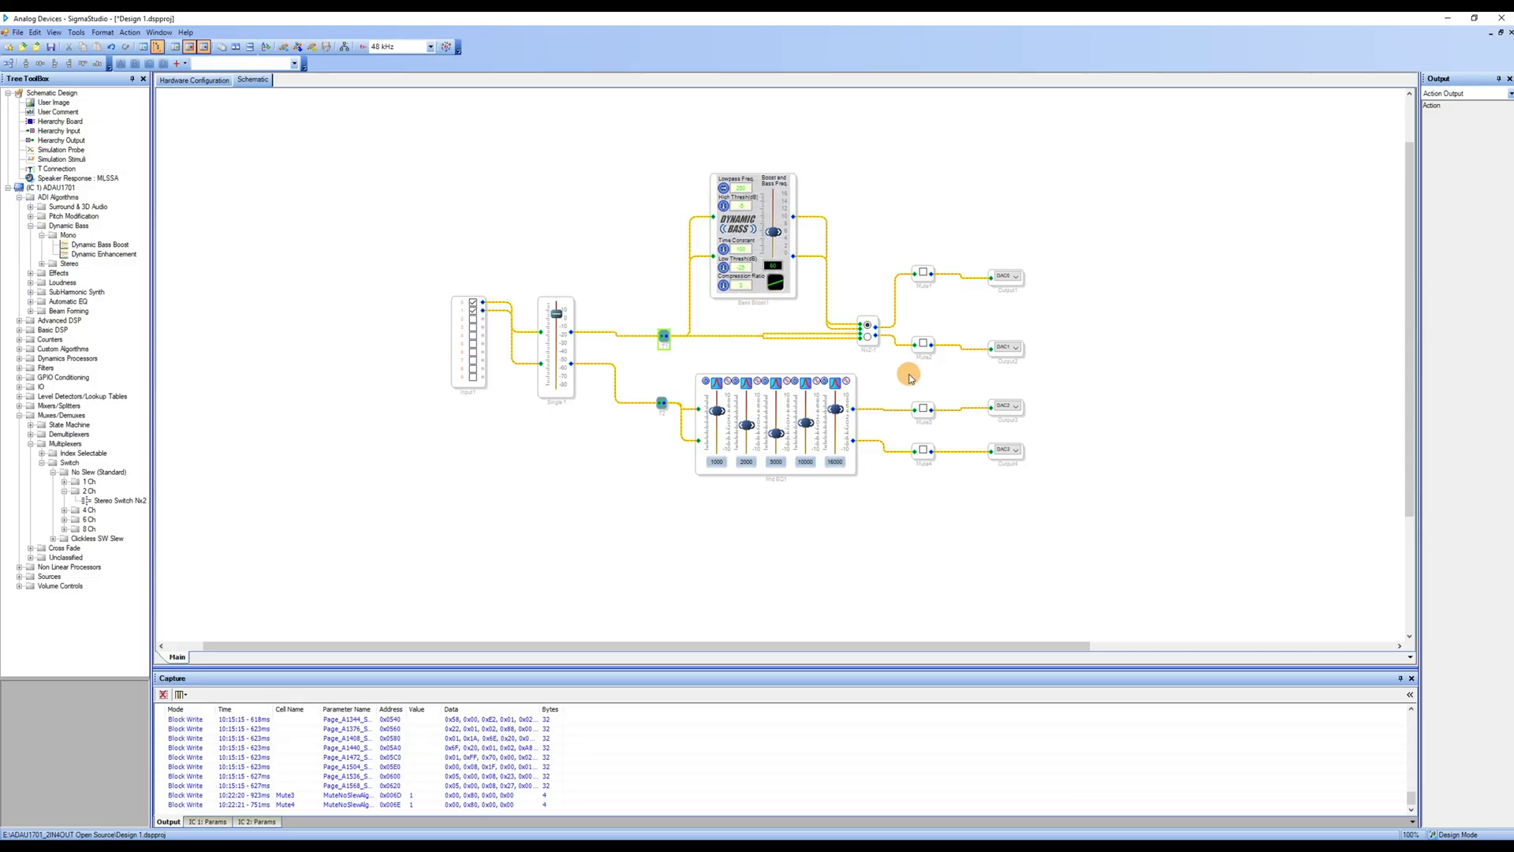
- Enter 0 for the bass boost's High Thresh and push the Boost slider higher
left_click(744, 206)
type("0")
key("Return")
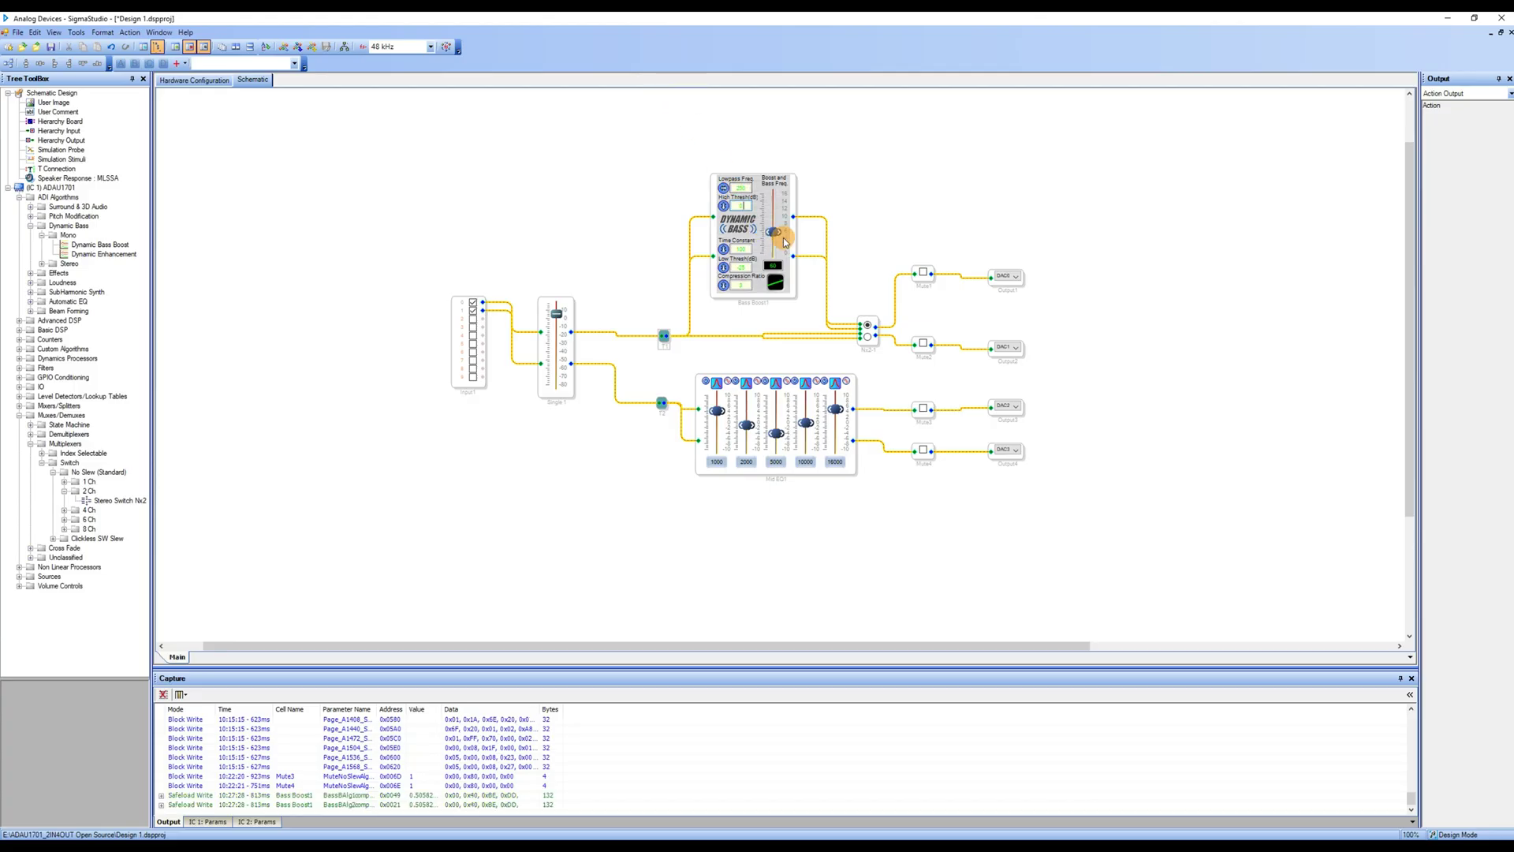
left_click_drag(774, 232, 775, 191)
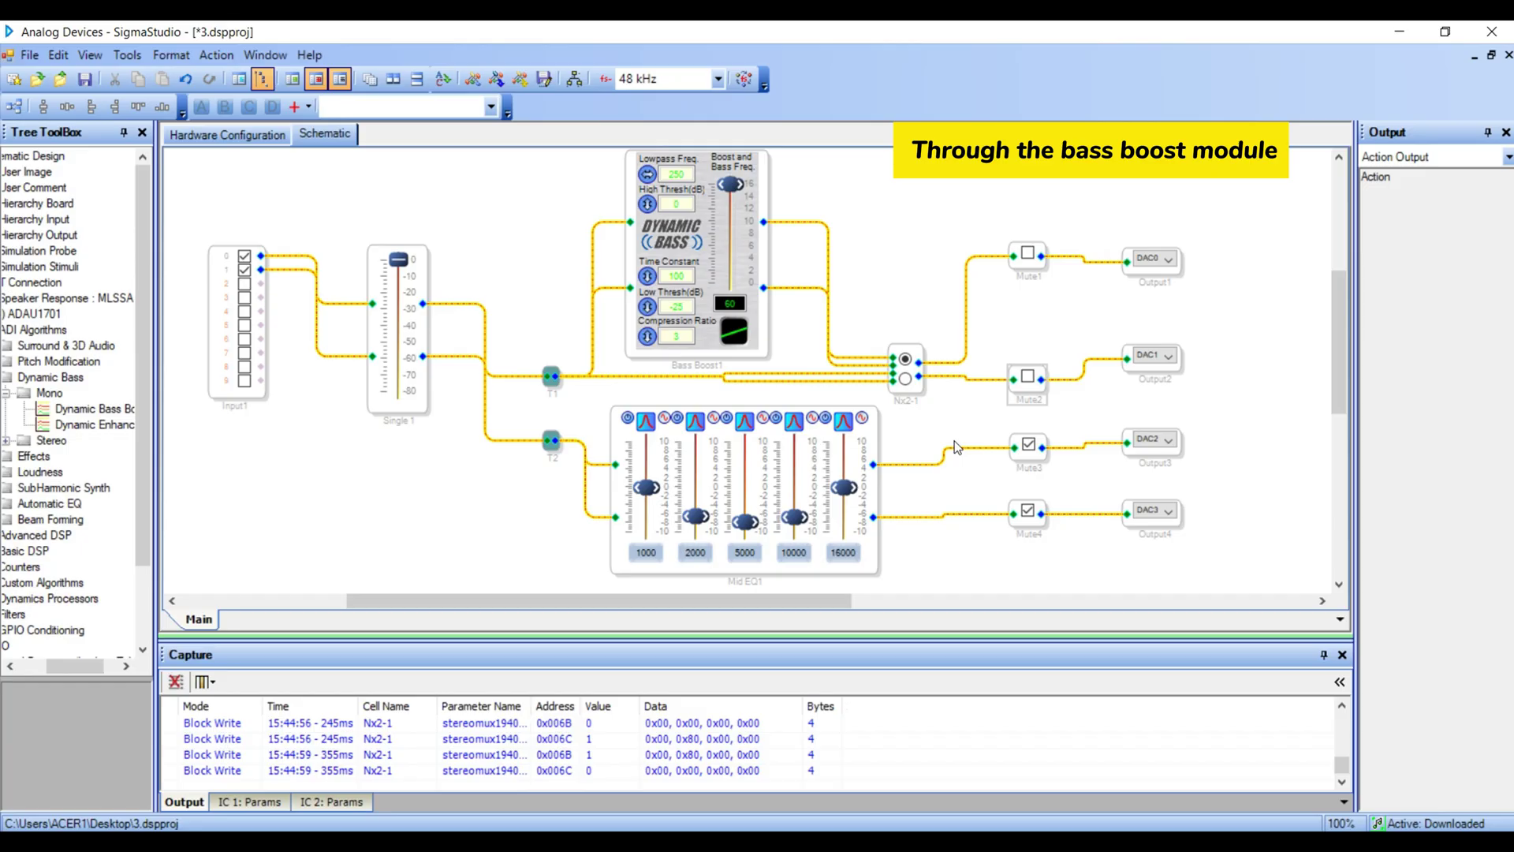
left_click(906, 380)
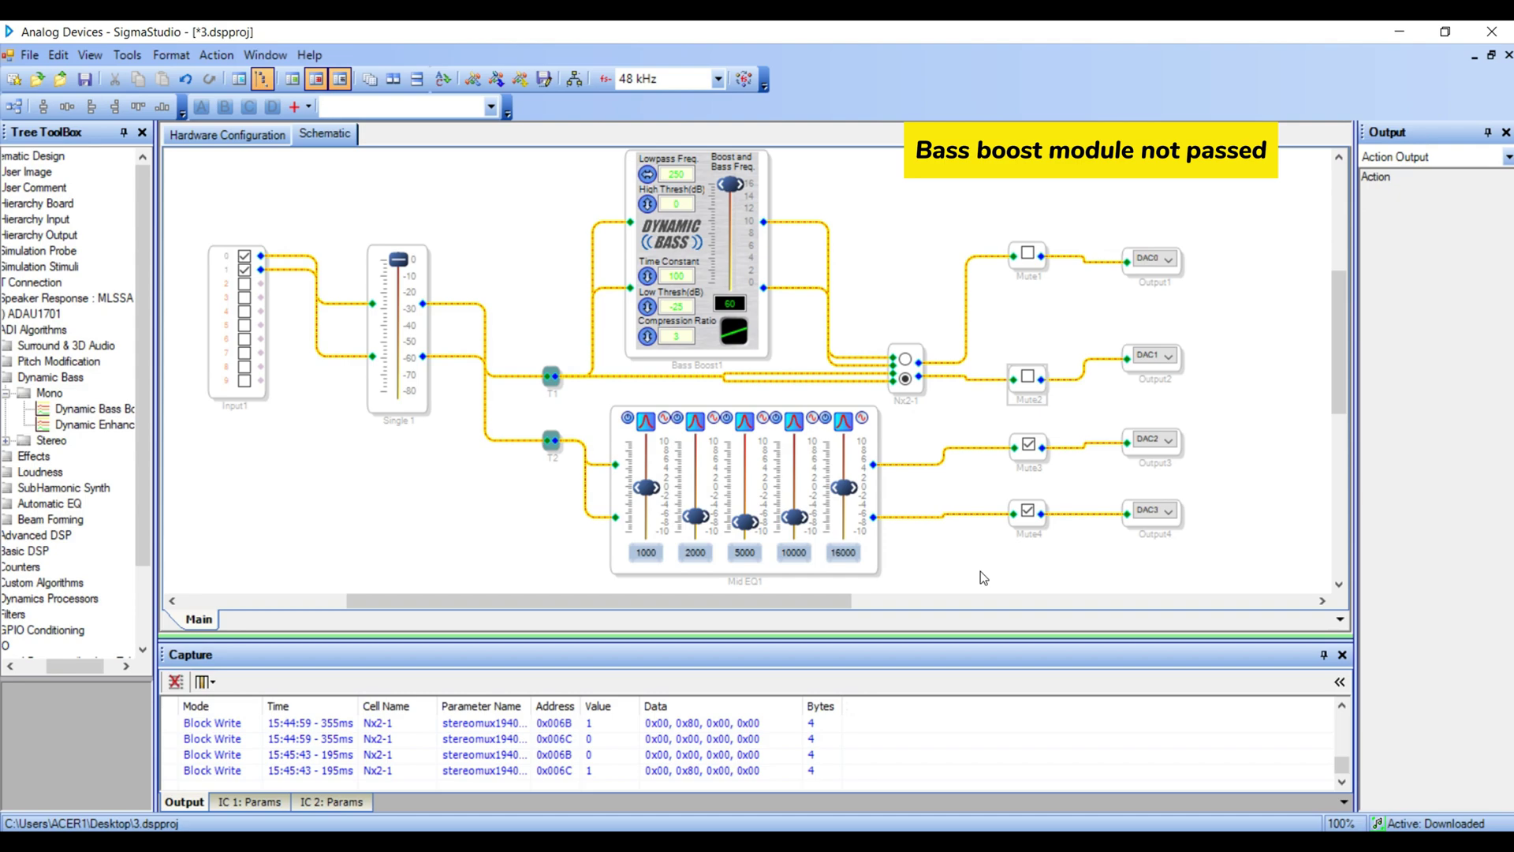
left_click(906, 359)
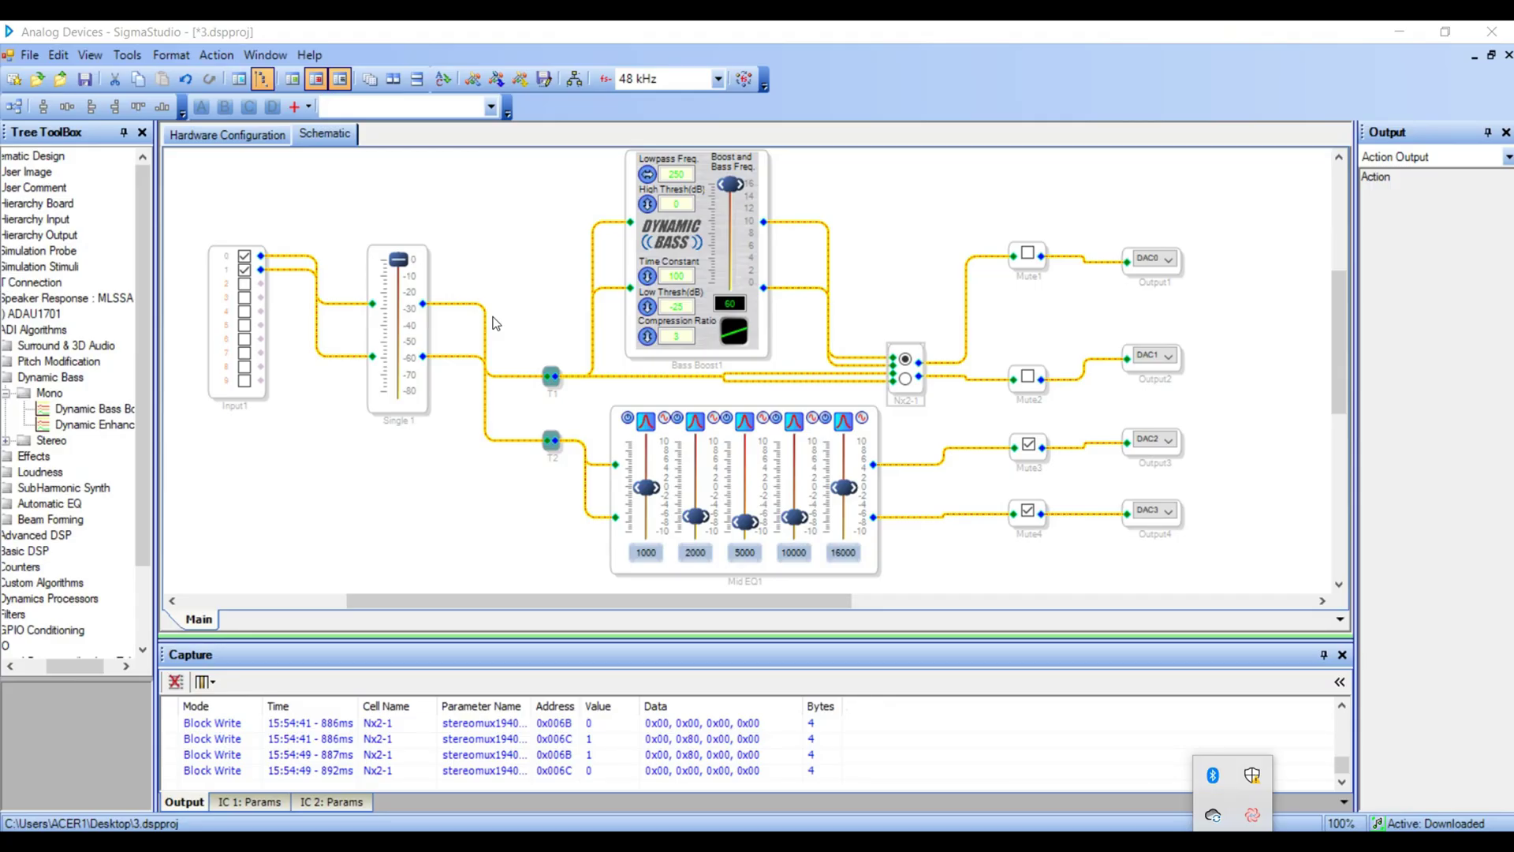
- Write the ADAU1701's latest compilation to E2PROM, accepting the EEPROM Properties
left_click(219, 138)
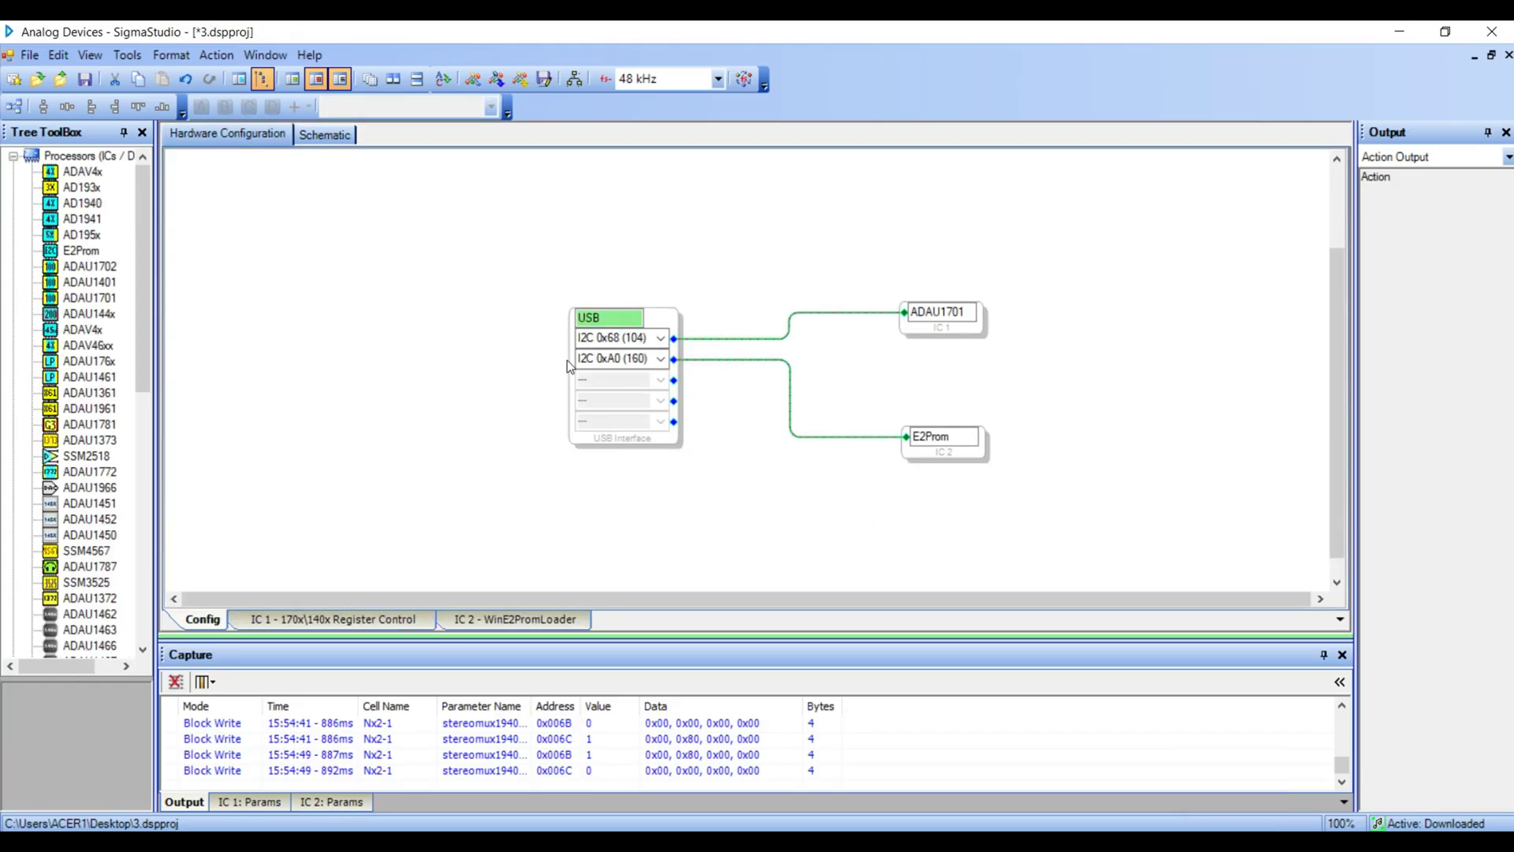
right_click(963, 326)
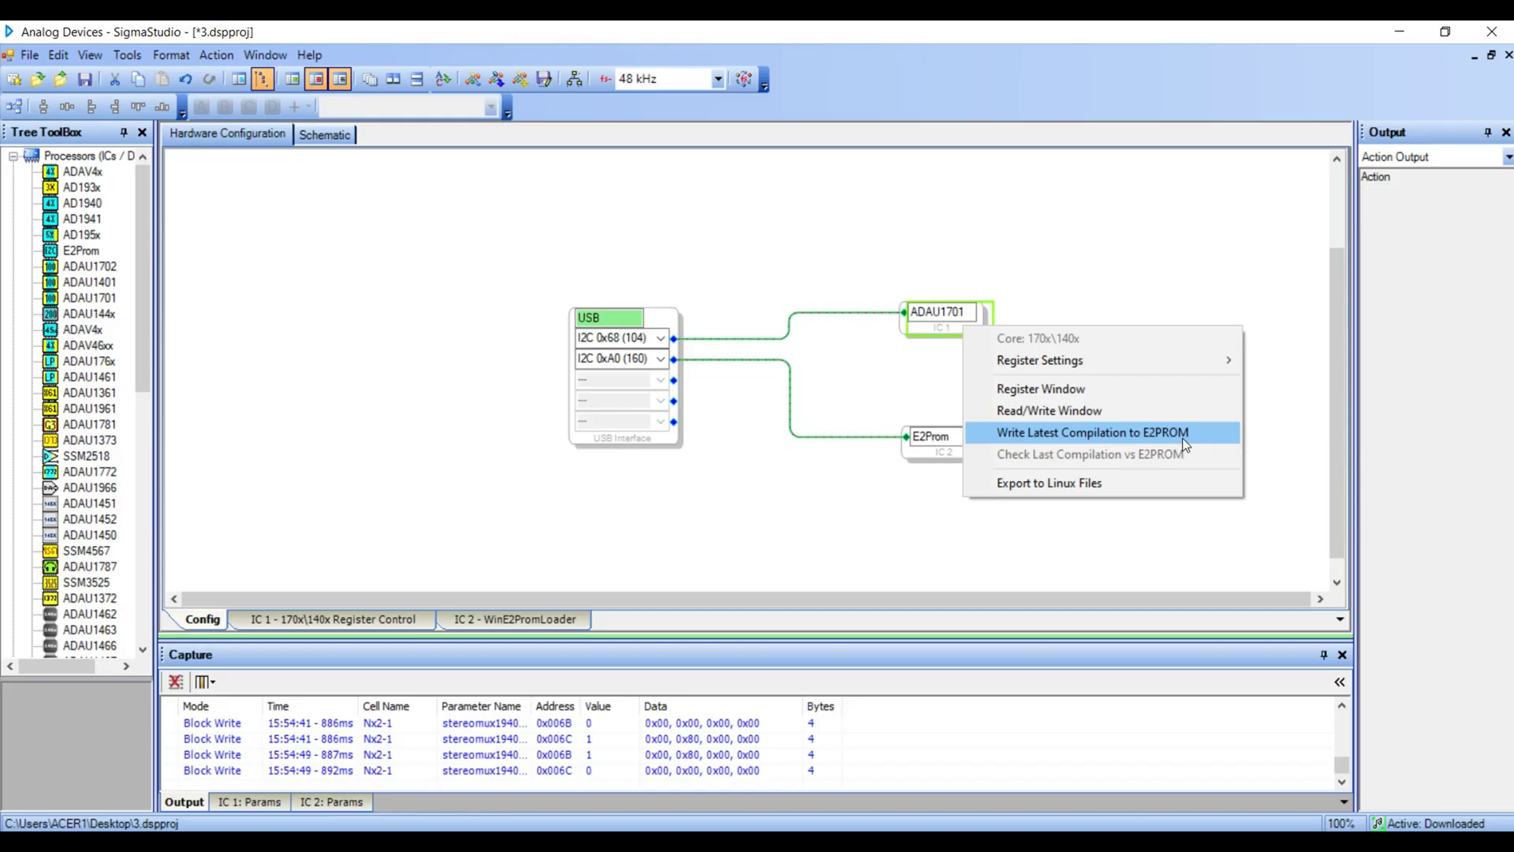
left_click(1185, 436)
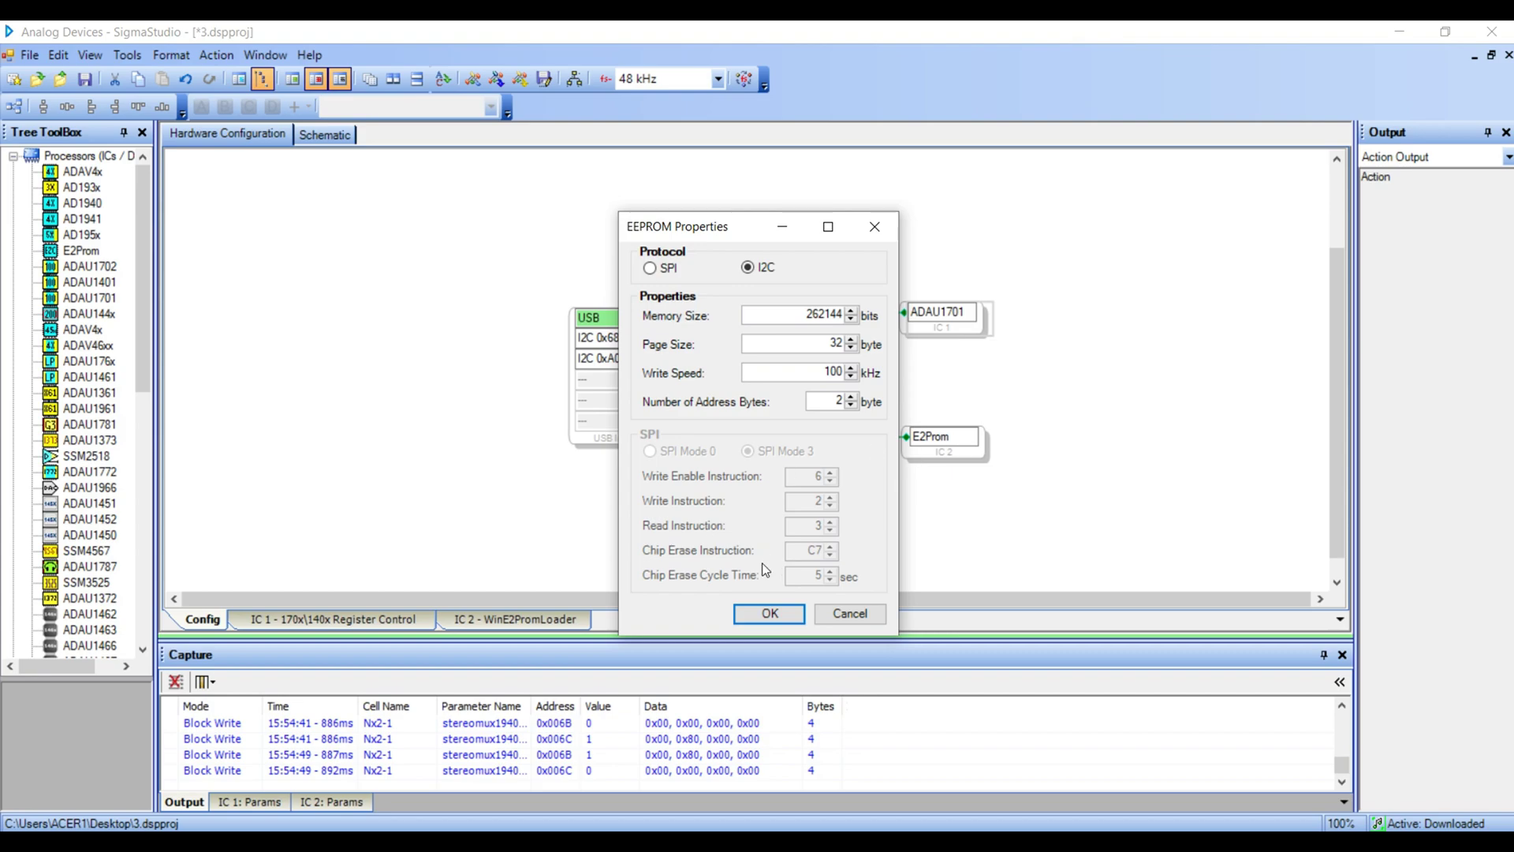
left_click(763, 616)
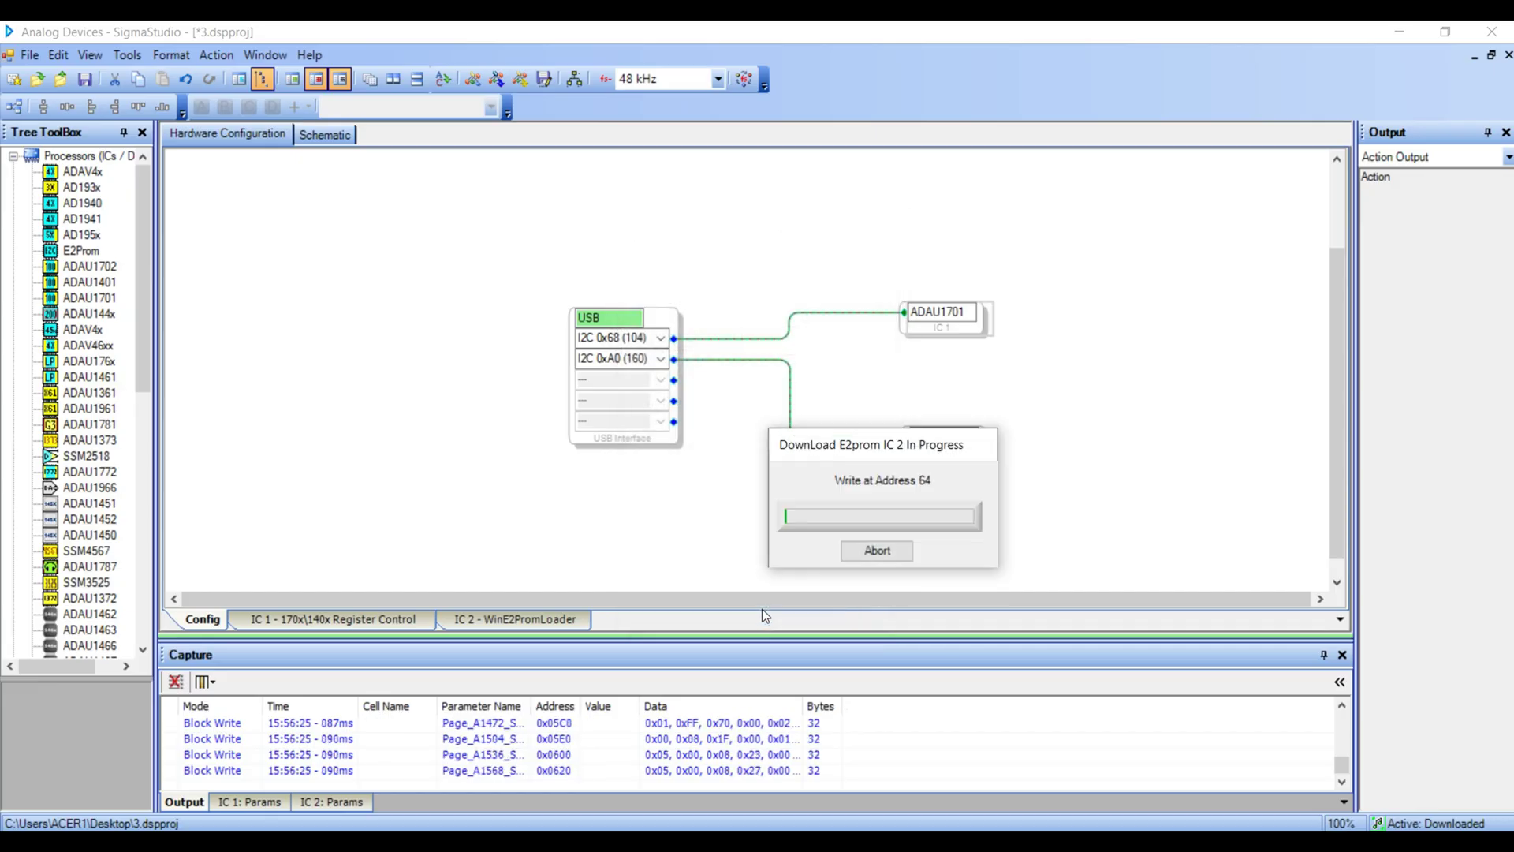
left_click(1120, 527)
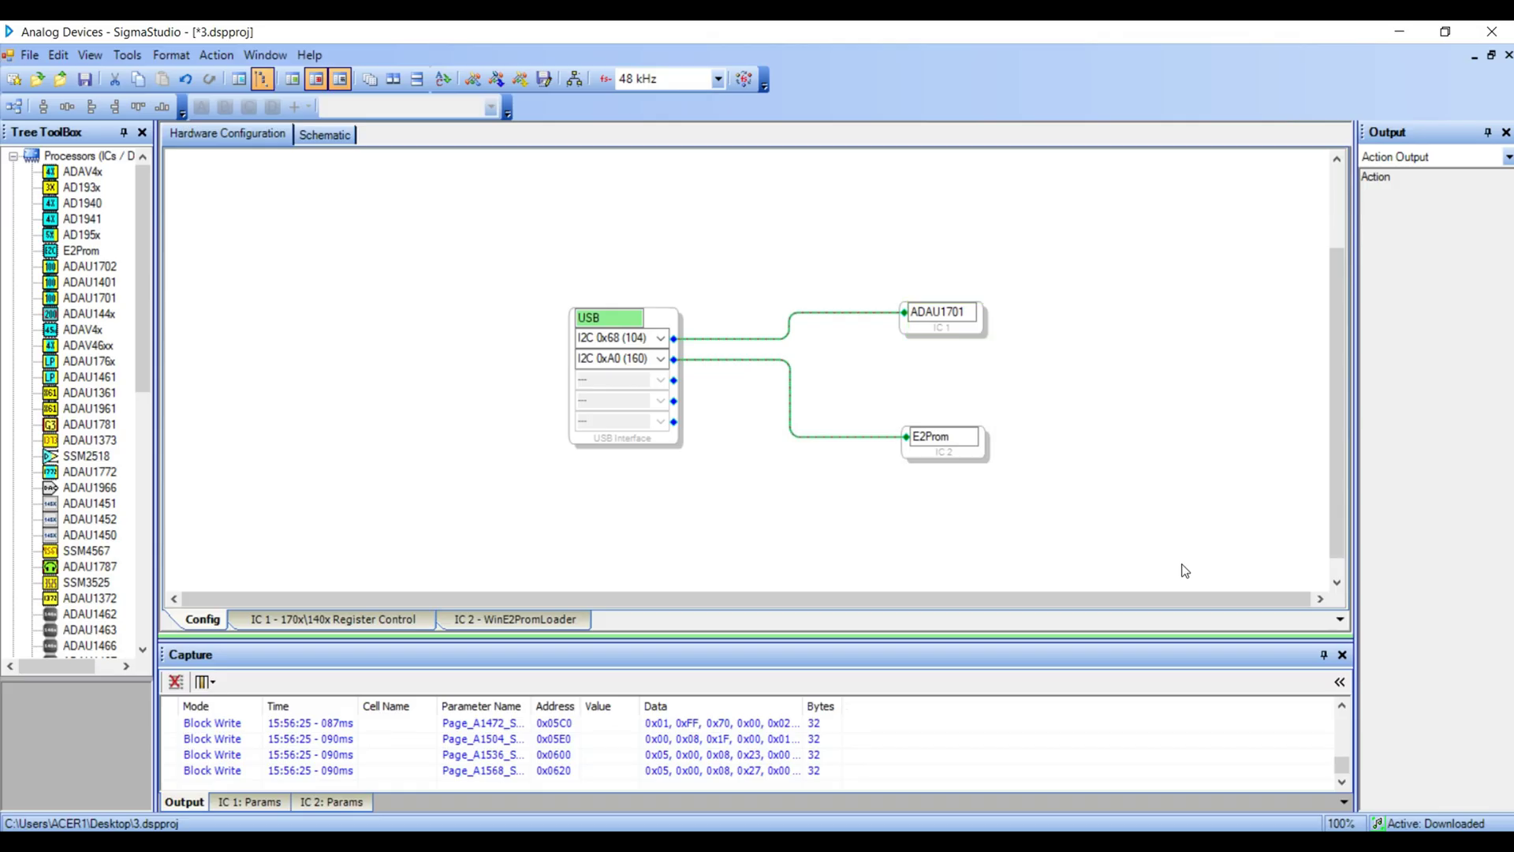